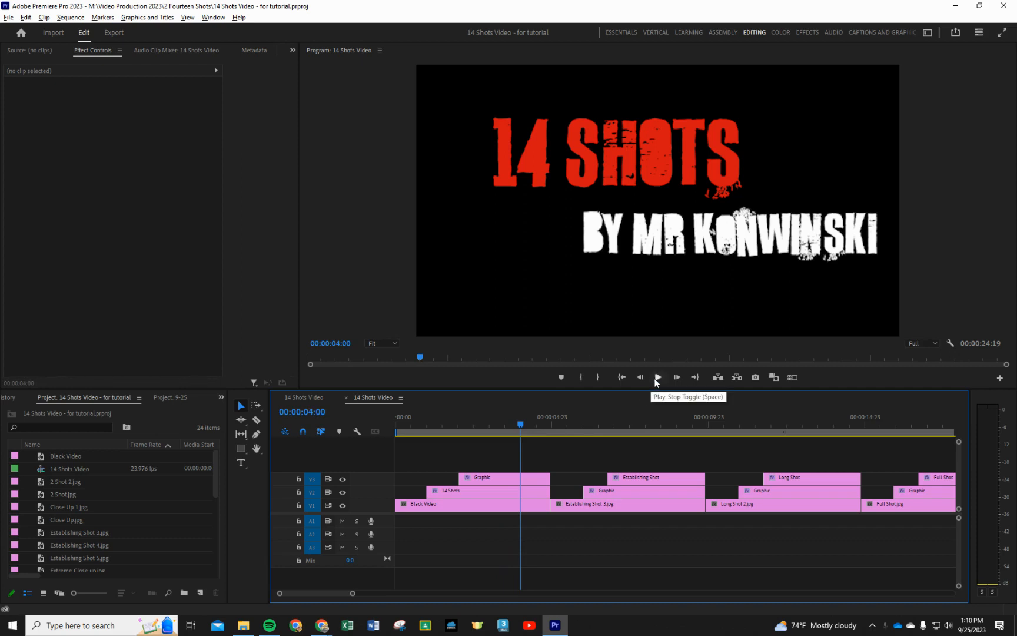
# Play the 14 Shots Video sequence from the opening title and stop at the Long Shot title.
pyautogui.click(658, 378)
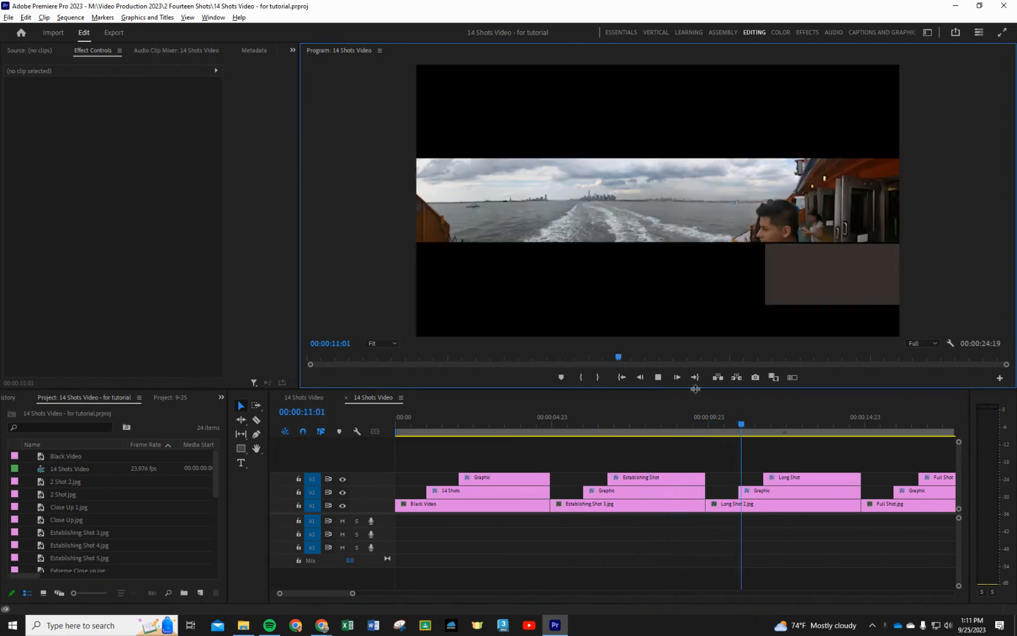
pyautogui.click(658, 377)
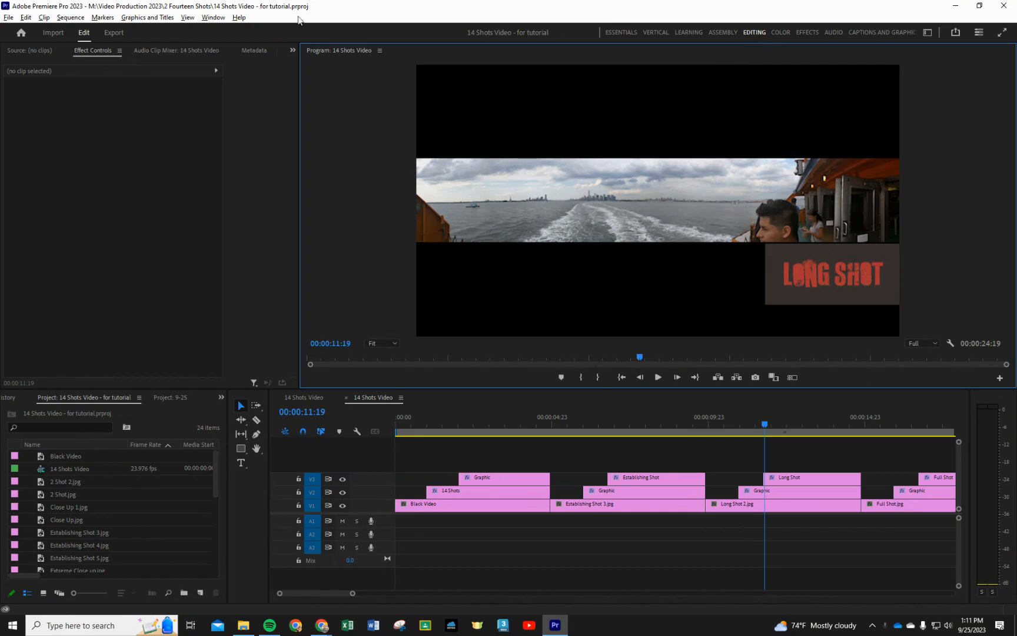
# Bring up the list of effects in the Editing workspace.
pyautogui.click(214, 17)
pyautogui.moveTo(225, 32)
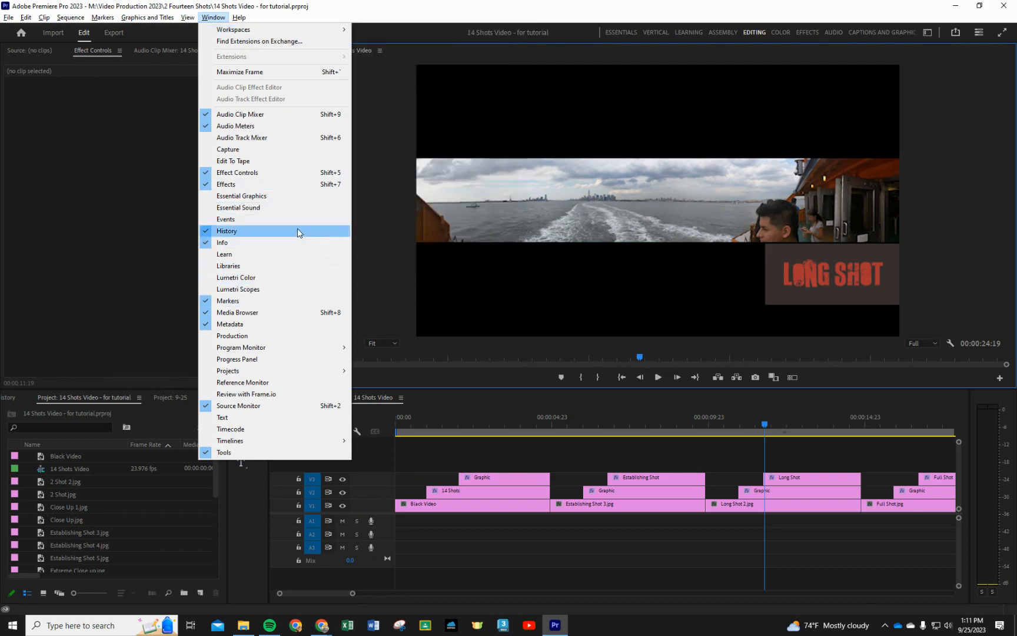
pyautogui.click(167, 397)
pyautogui.click(221, 398)
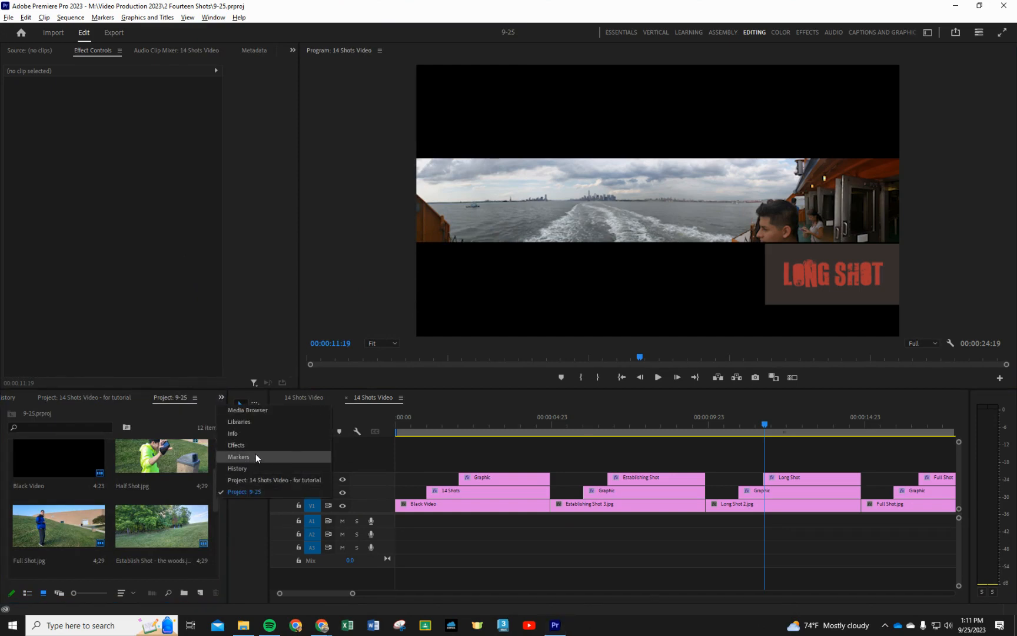
pyautogui.click(241, 446)
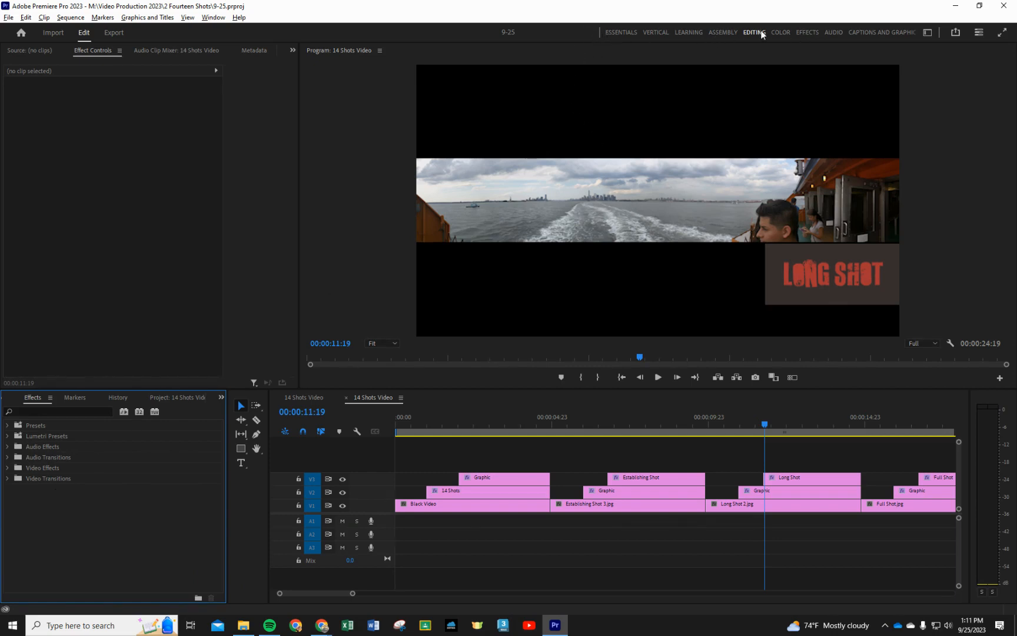
# Switch to the Essentials workspace and show its list of effects.
pyautogui.click(616, 32)
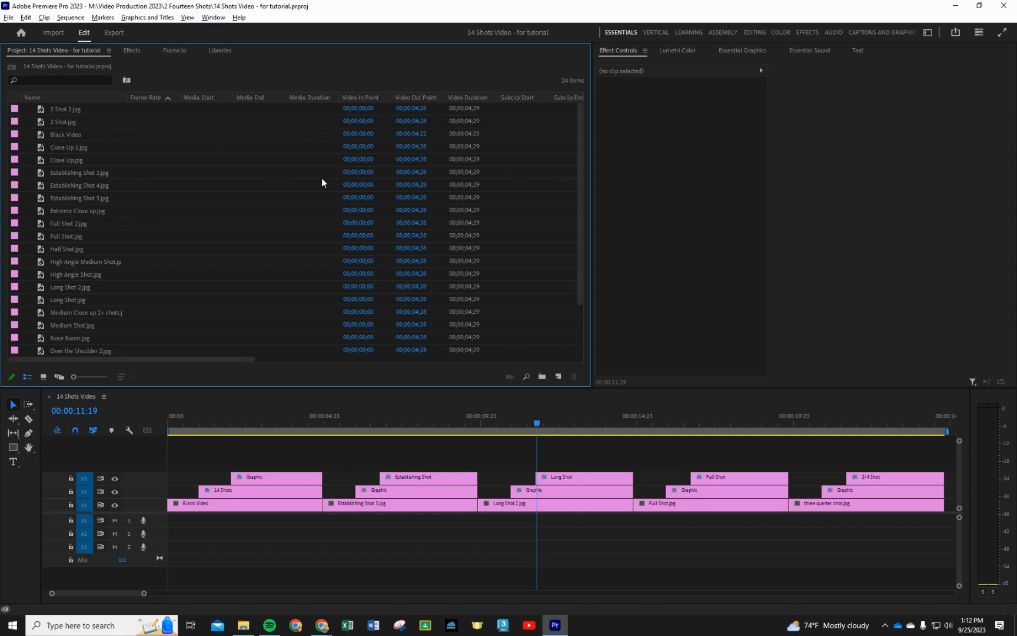
pyautogui.click(135, 50)
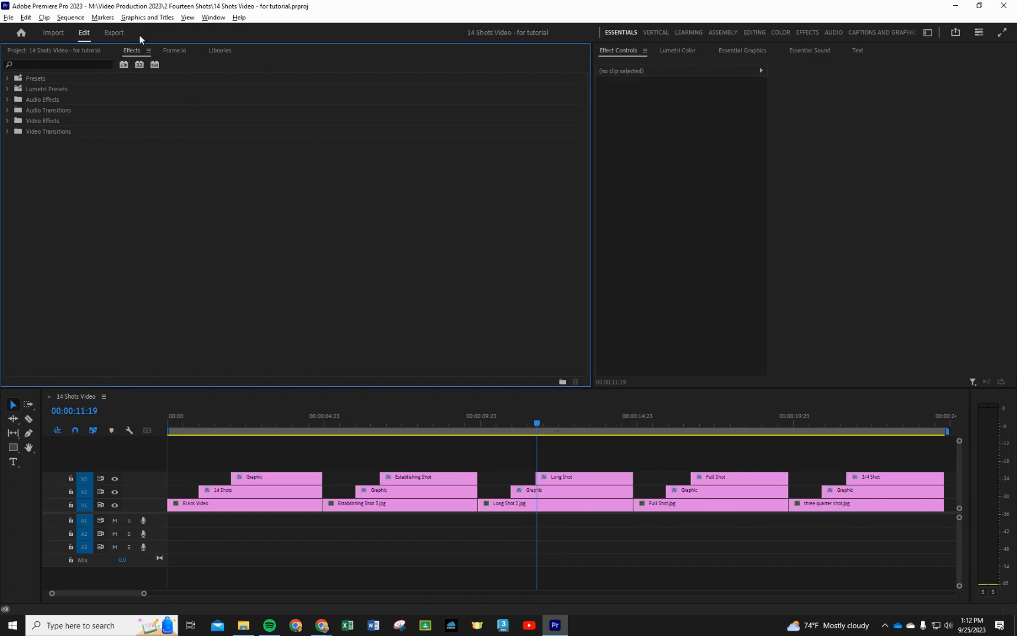
pyautogui.click(213, 18)
pyautogui.click(120, 130)
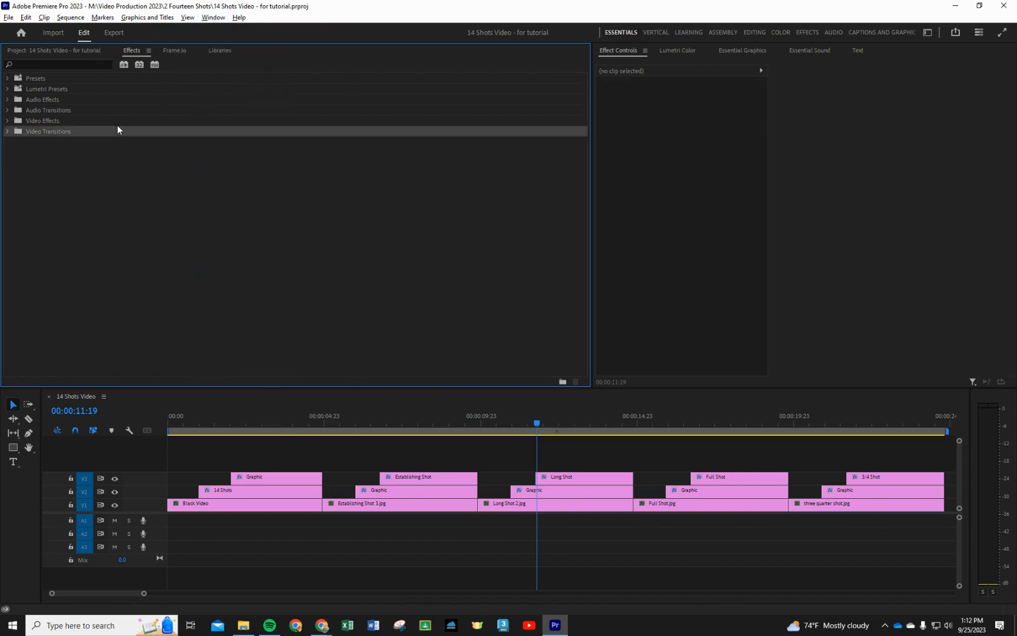
pyautogui.click(174, 51)
pyautogui.click(212, 17)
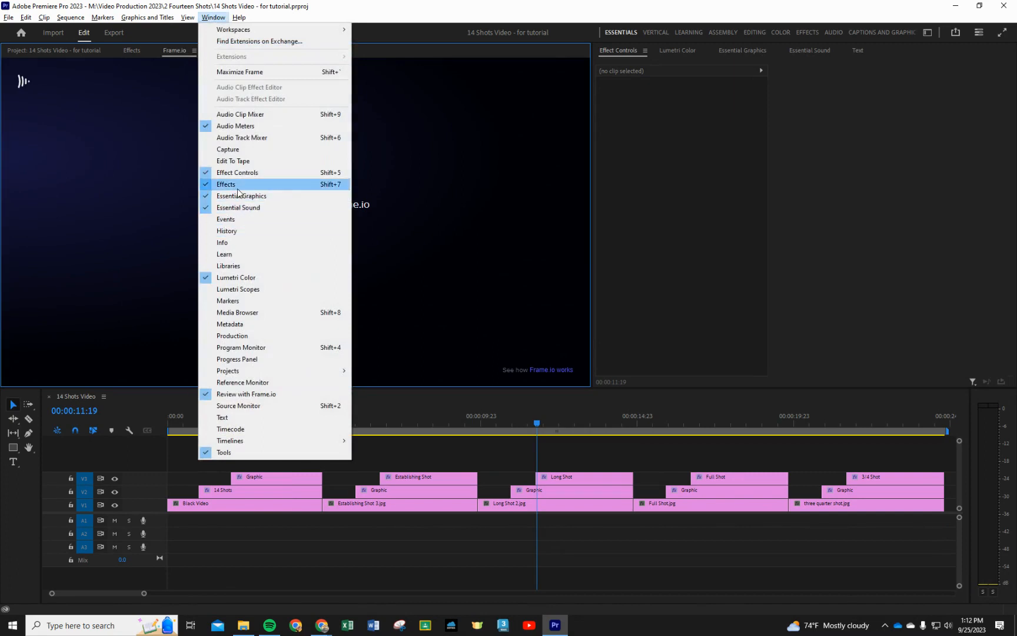
pyautogui.click(234, 183)
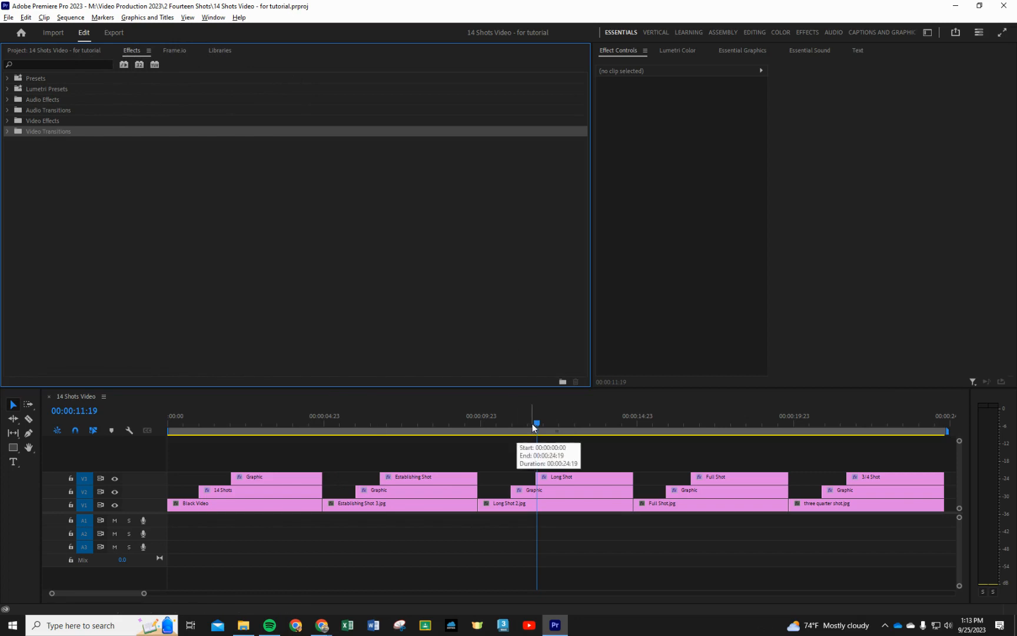
# Move the playhead to 00:00:04:19, select the 14 Shots title clip, and expand the Video Transitions category.
pyautogui.moveTo(535, 428); pyautogui.dragTo(320, 432)
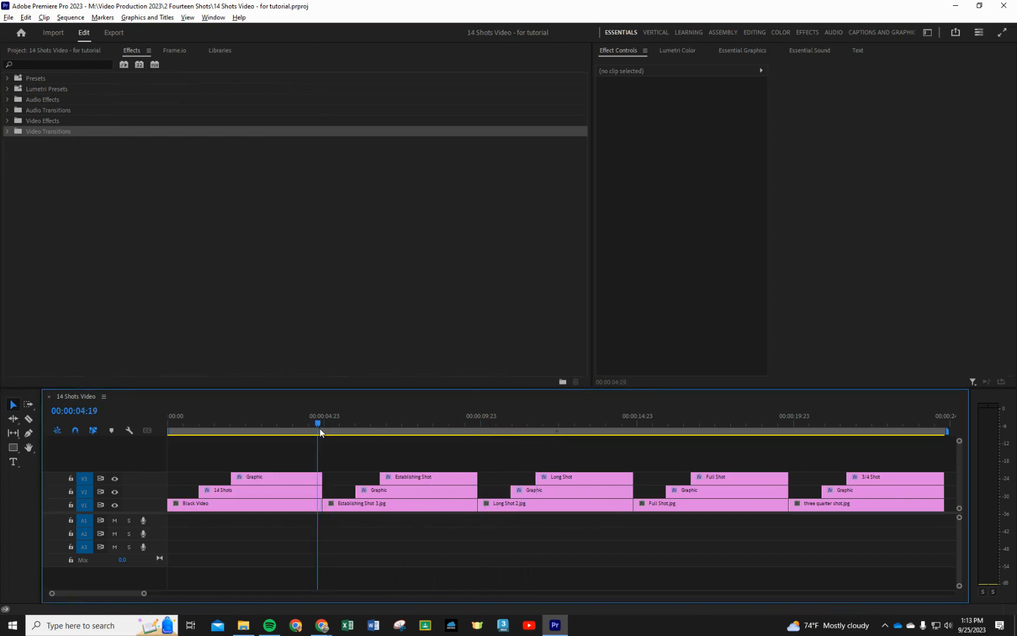
pyautogui.click(308, 492)
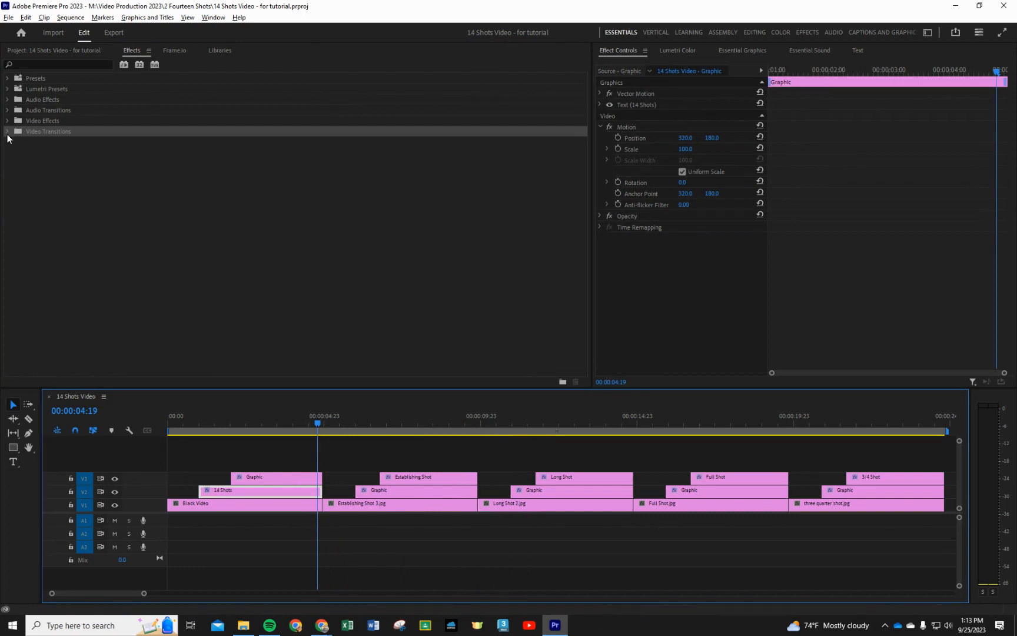
pyautogui.click(7, 132)
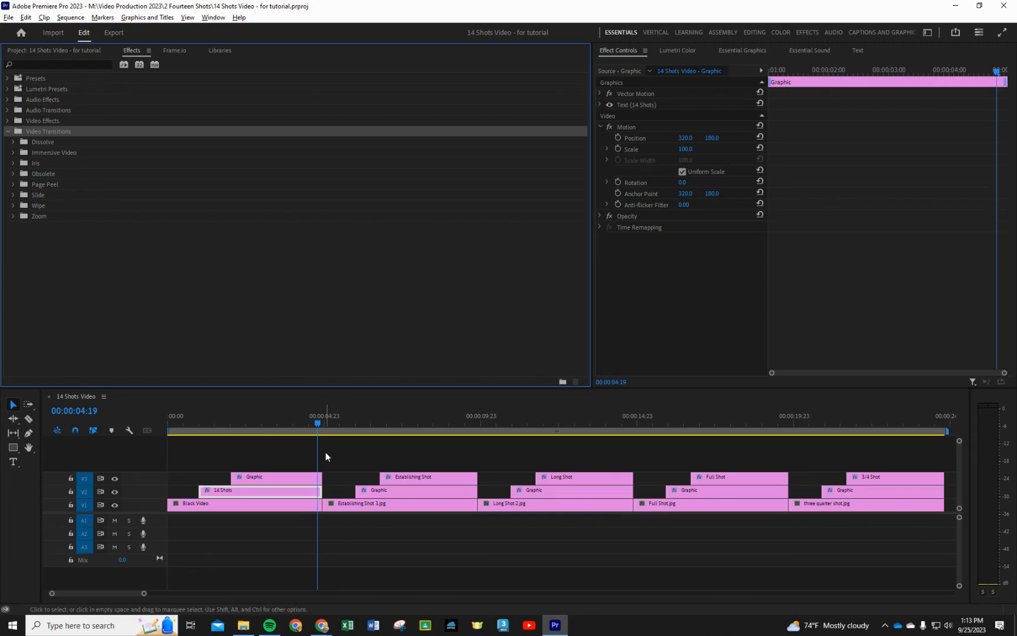
# Switch to the Effects workspace and scrub the playhead to 00:00:09:11 over the Establishing Shot title.
pyautogui.click(804, 32)
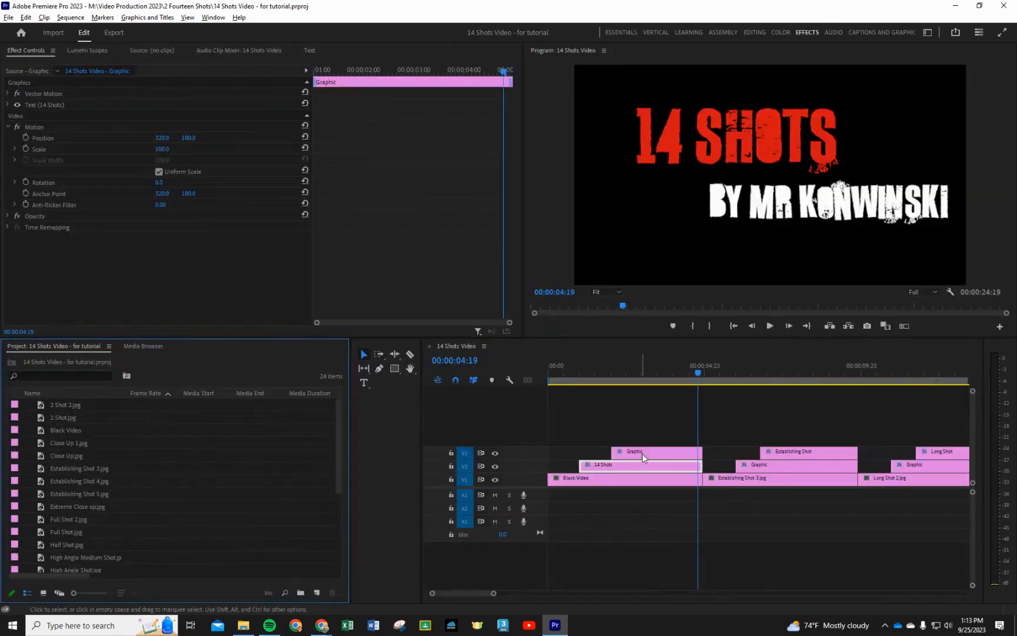
pyautogui.click(715, 378)
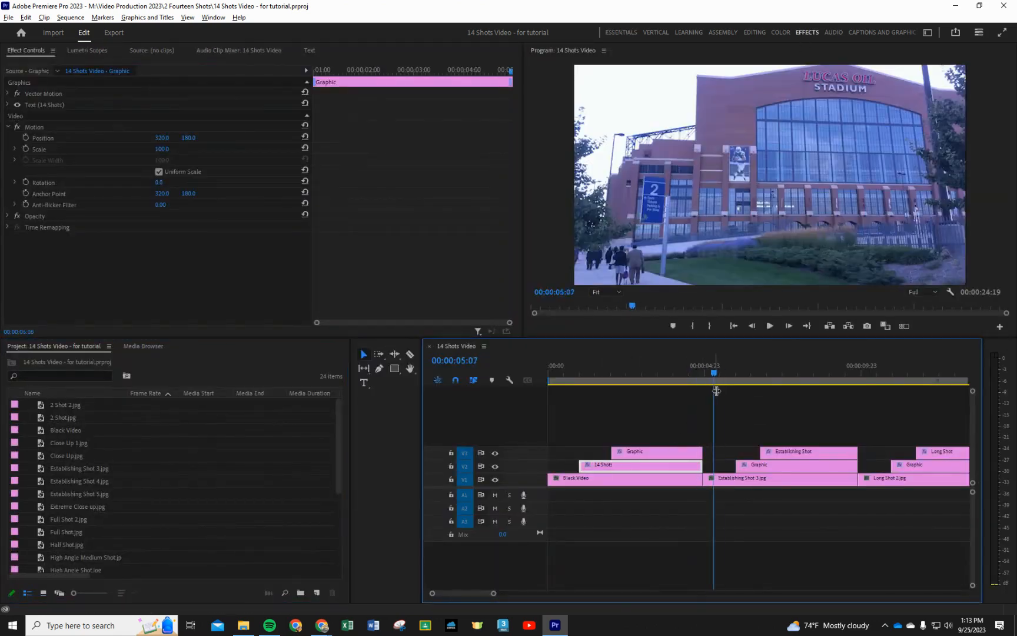
pyautogui.moveTo(716, 391); pyautogui.dragTo(849, 399)
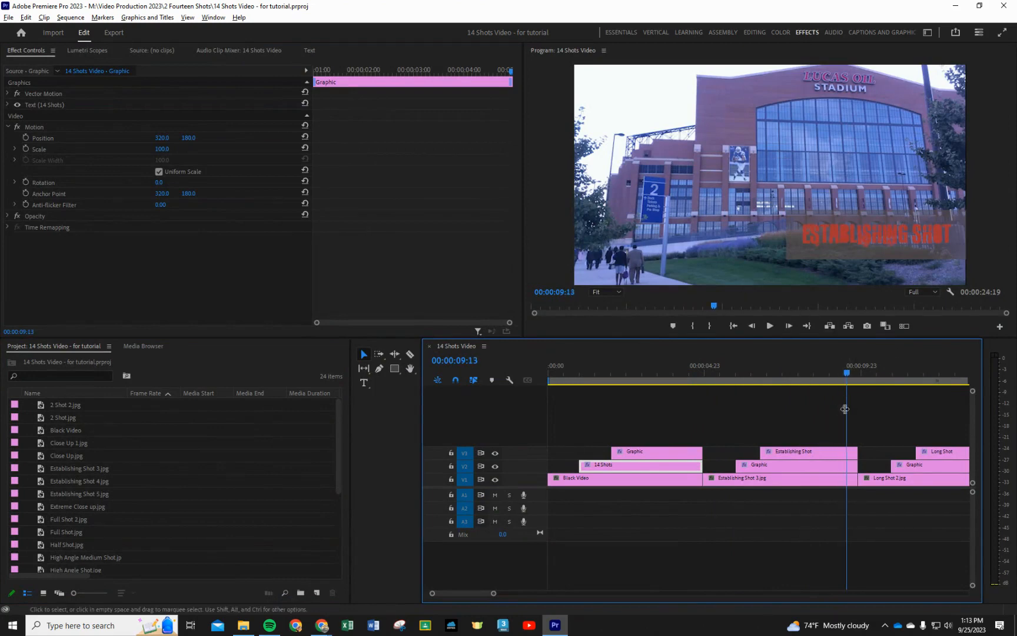
pyautogui.moveTo(847, 415)
pyautogui.mouseDown()
pyautogui.moveTo(863, 419)
pyautogui.moveTo(844, 421)
pyautogui.mouseUp()
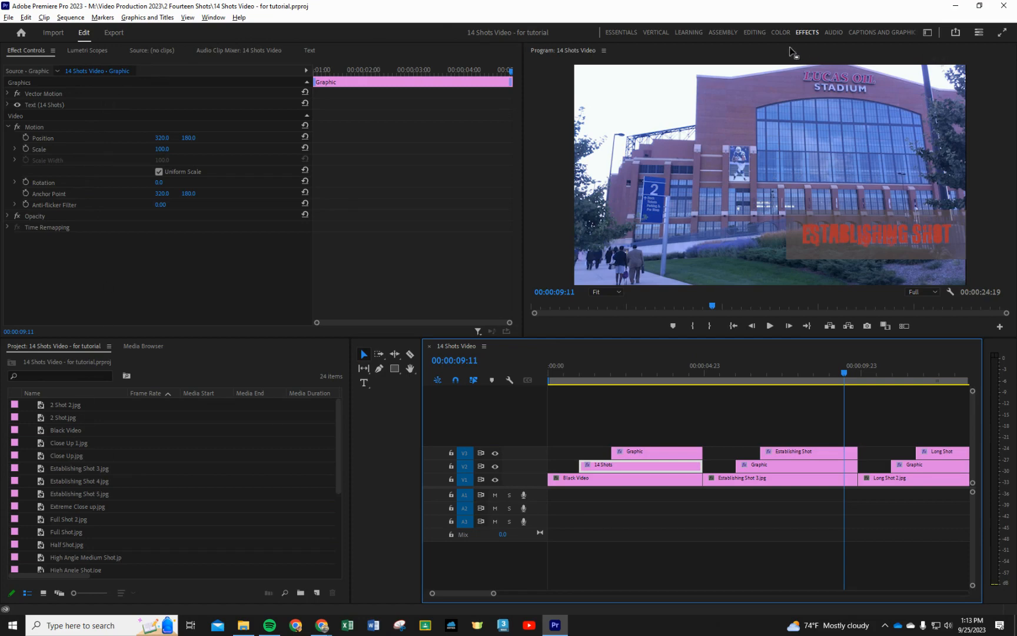
# Return to the Essentials workspace and select Dip to Black among the Dissolve video transitions.
pyautogui.click(617, 31)
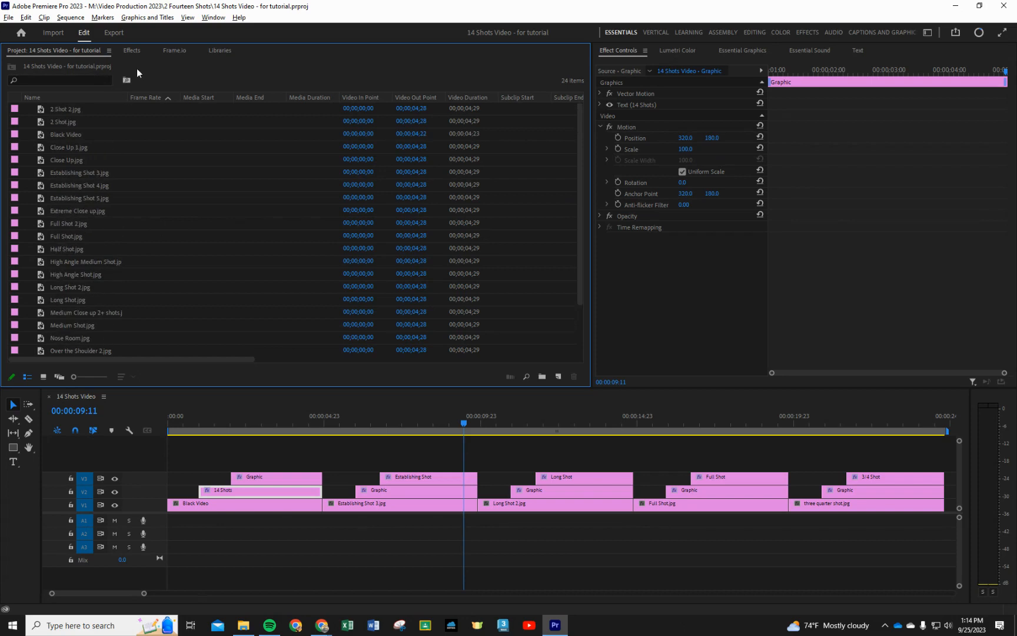
pyautogui.click(132, 51)
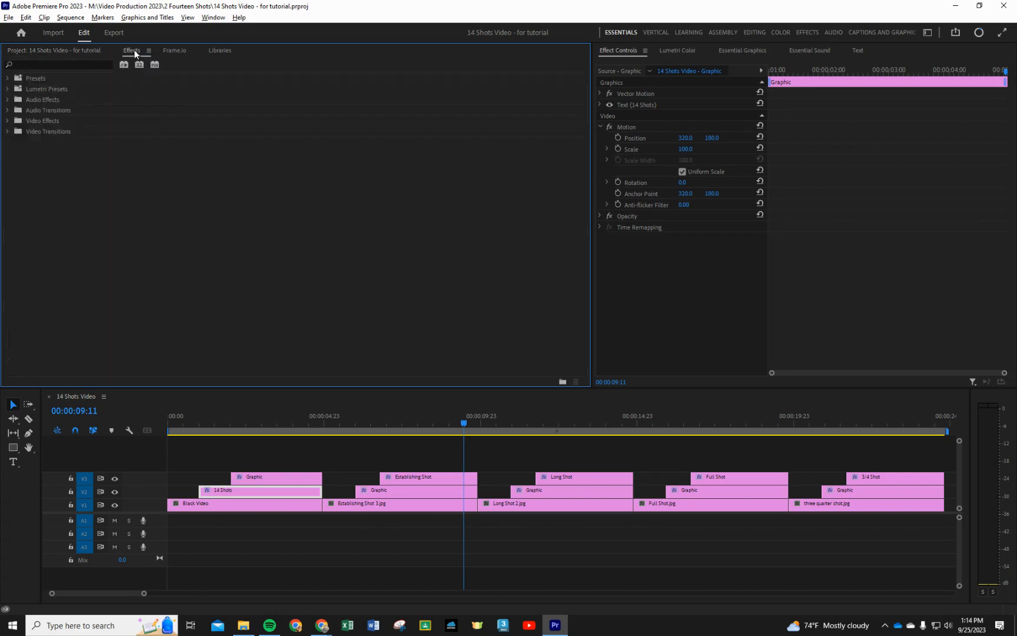
pyautogui.click(8, 132)
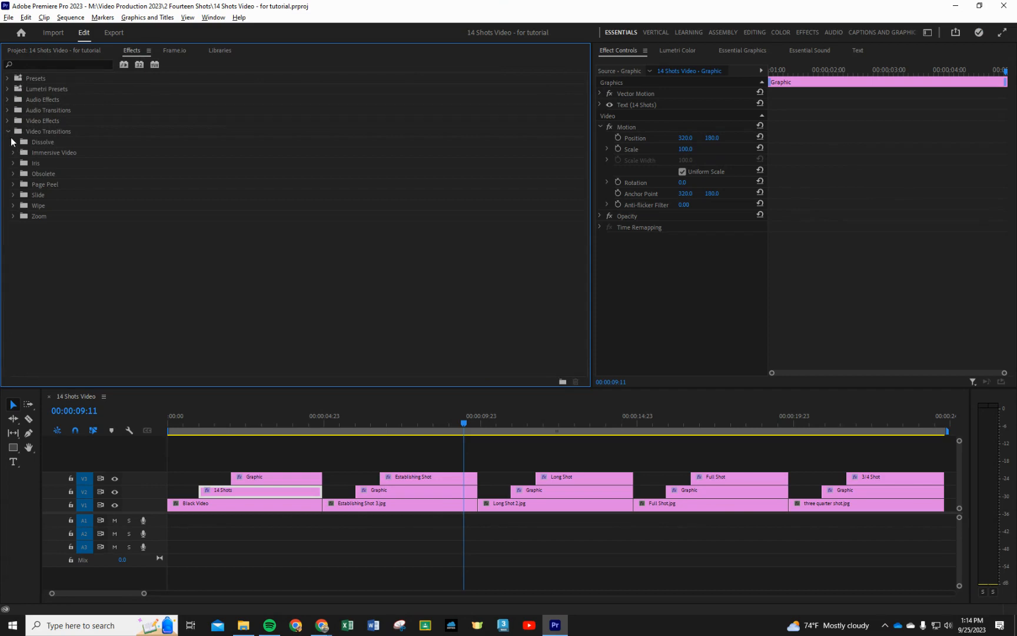
pyautogui.click(13, 142)
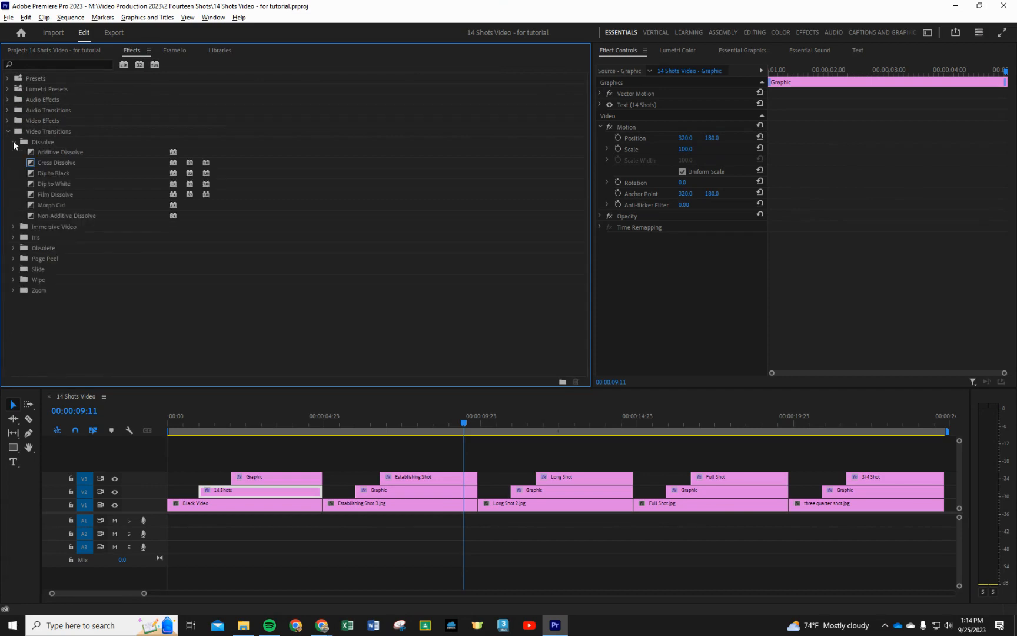
pyautogui.click(49, 142)
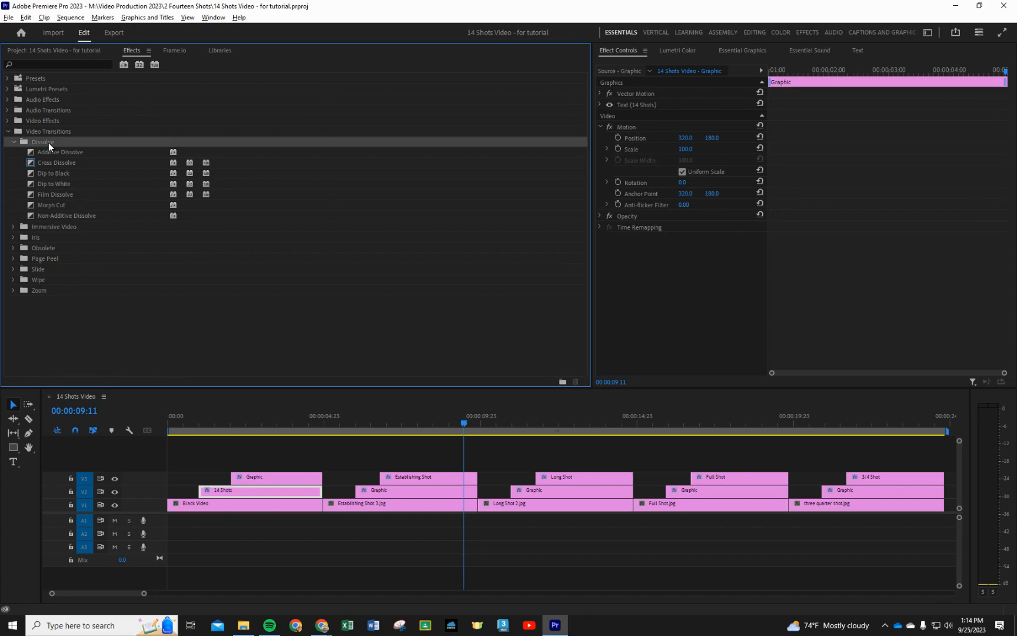
pyautogui.click(53, 173)
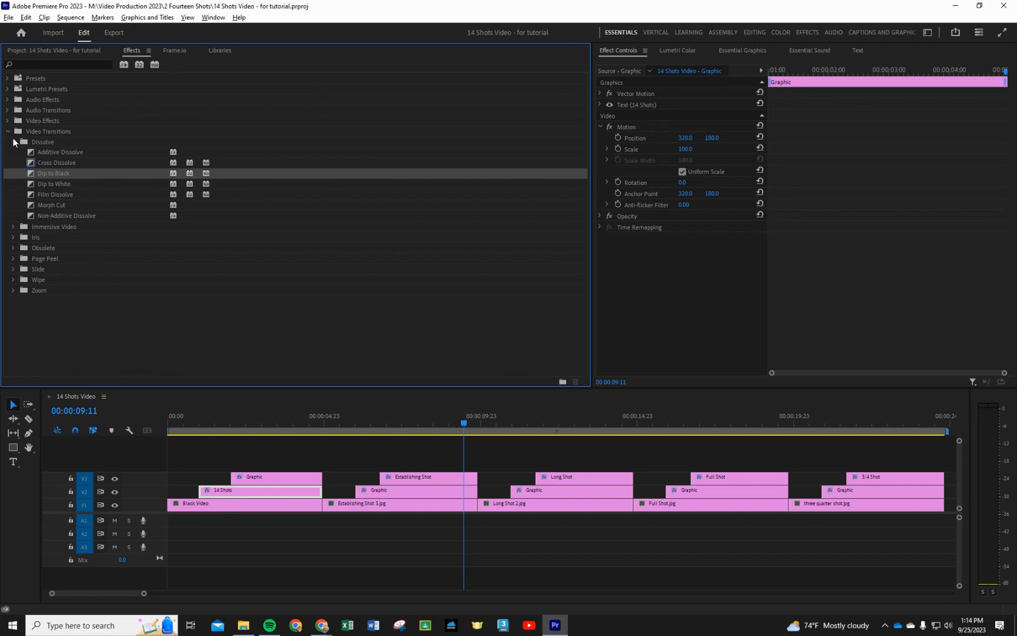
# Collapse the Dissolve category and filter the effects by "dip".
pyautogui.click(13, 142)
pyautogui.click(70, 63)
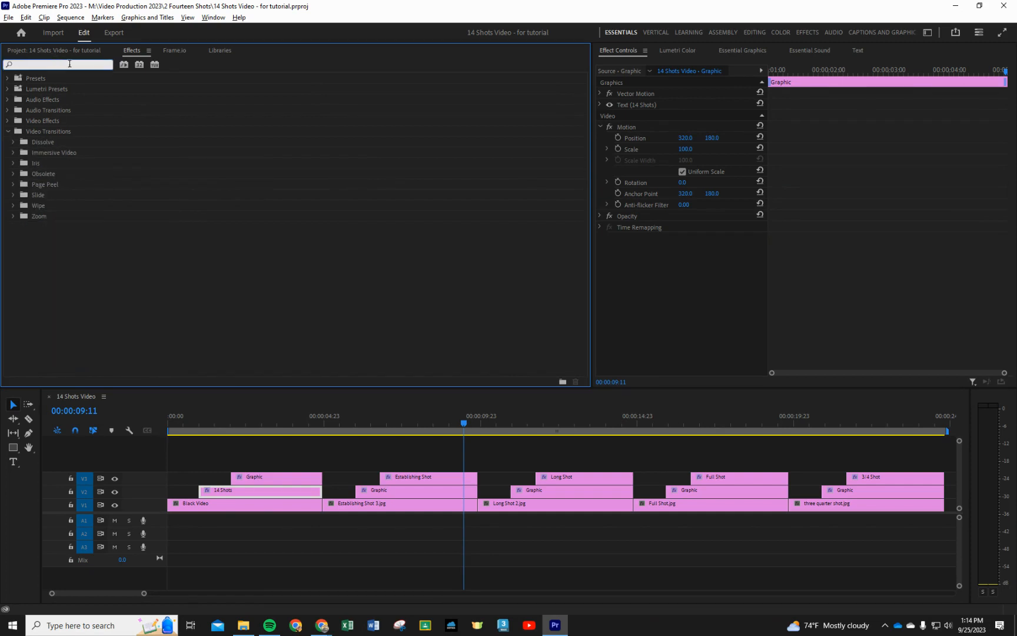
pyautogui.write('dip')
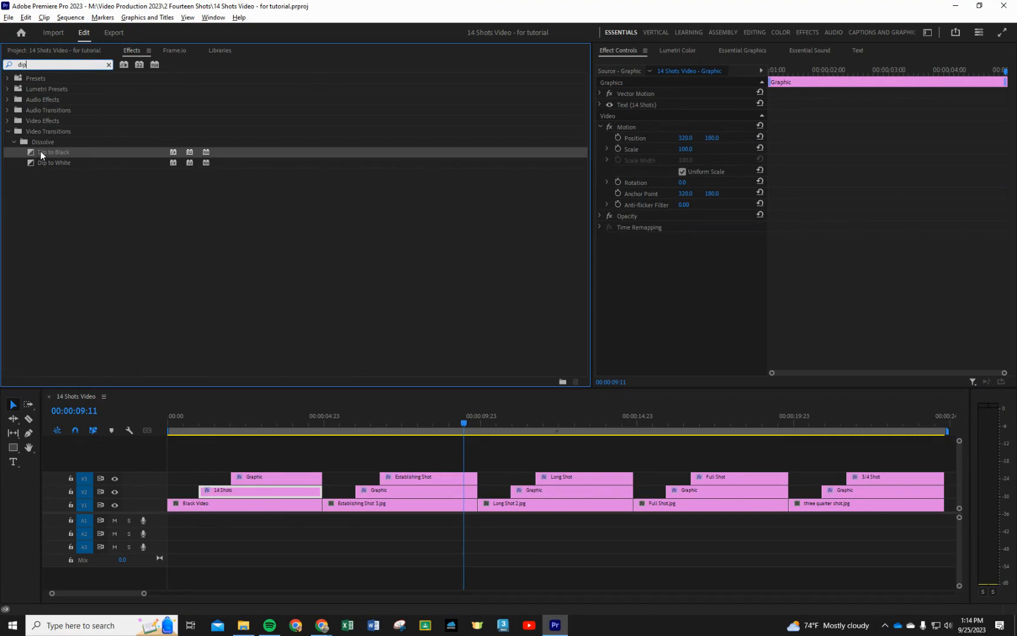
# Apply the Dip to Black transition to the cut between Establishing Shot 3.jpg and Long Shot 2.jpg.
pyautogui.moveTo(40, 150); pyautogui.dragTo(411, 473)
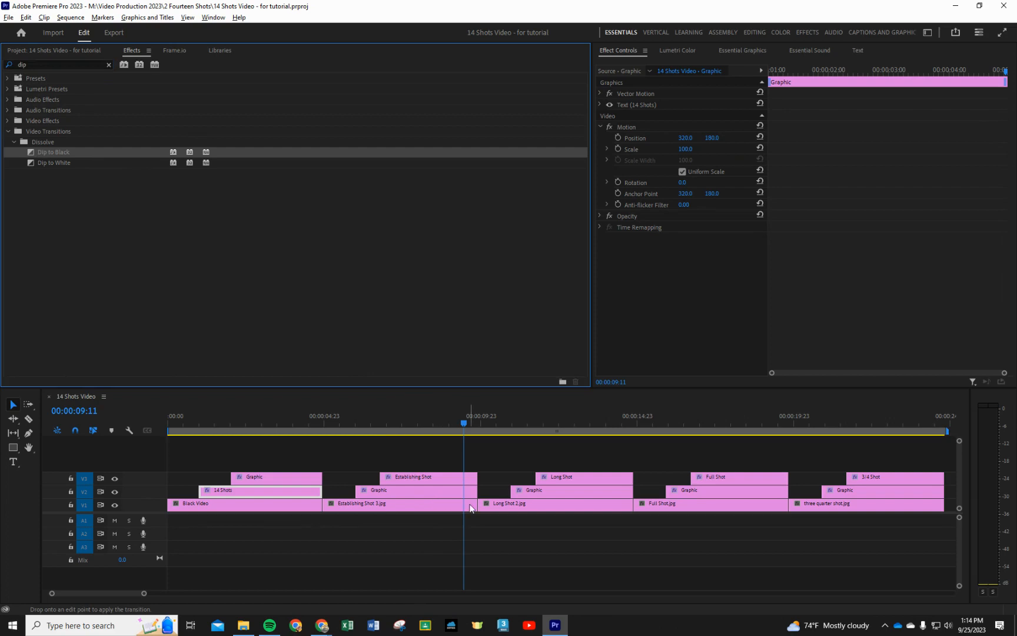
pyautogui.moveTo(471, 508); pyautogui.dragTo(478, 508)
pyautogui.moveTo(479, 507); pyautogui.dragTo(478, 512)
pyautogui.moveTo(478, 512); pyautogui.dragTo(479, 512)
pyautogui.moveTo(475, 506); pyautogui.dragTo(477, 506)
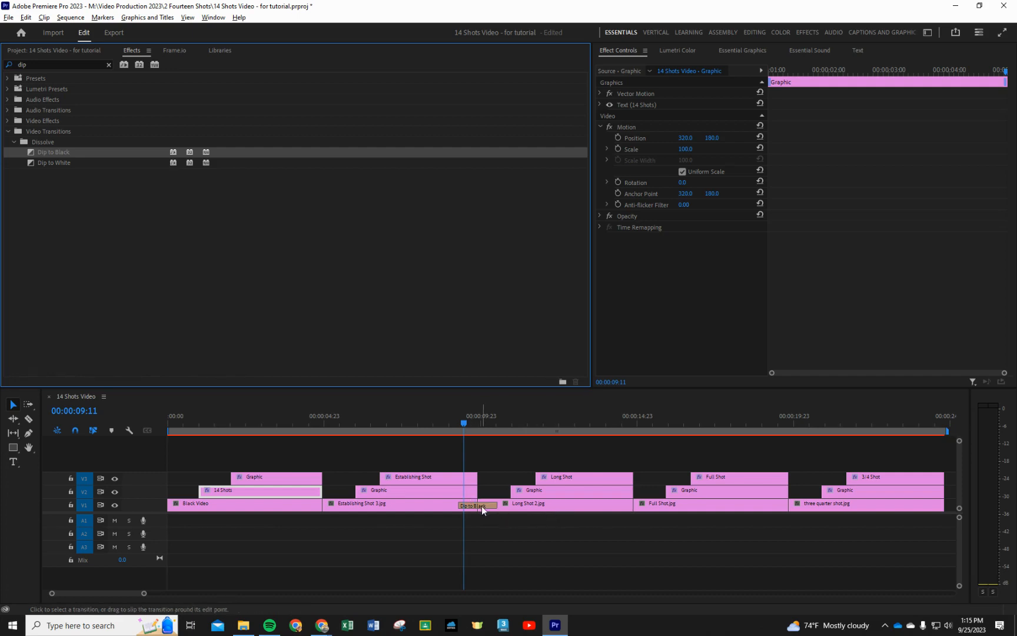
# Shift the Dip to Black transition to start at the cut and back to centre, and remove it from the timeline.
pyautogui.moveTo(481, 506); pyautogui.dragTo(510, 512)
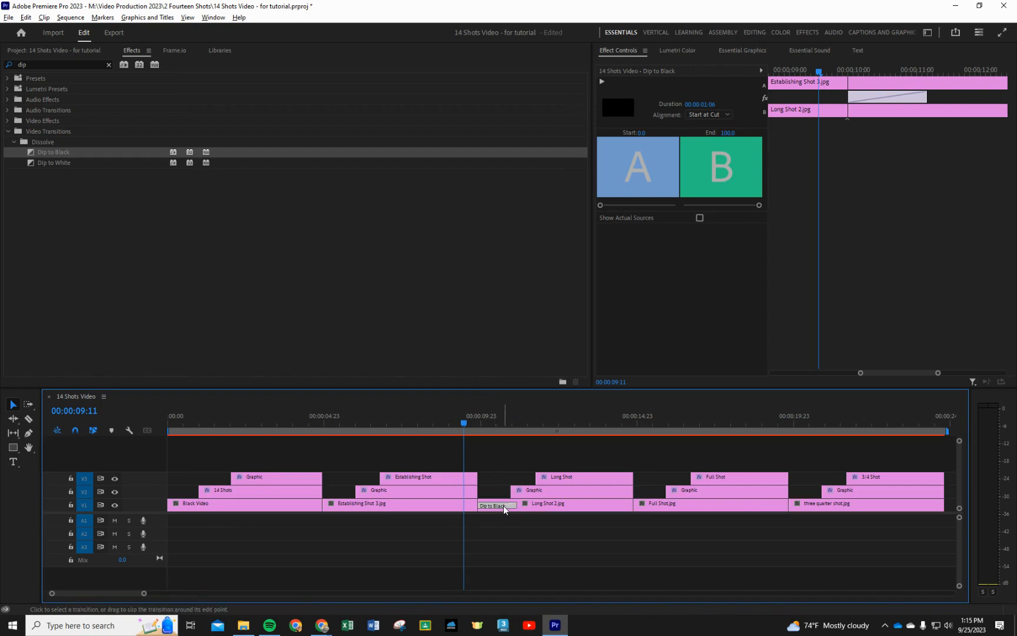
pyautogui.moveTo(504, 510); pyautogui.dragTo(475, 509)
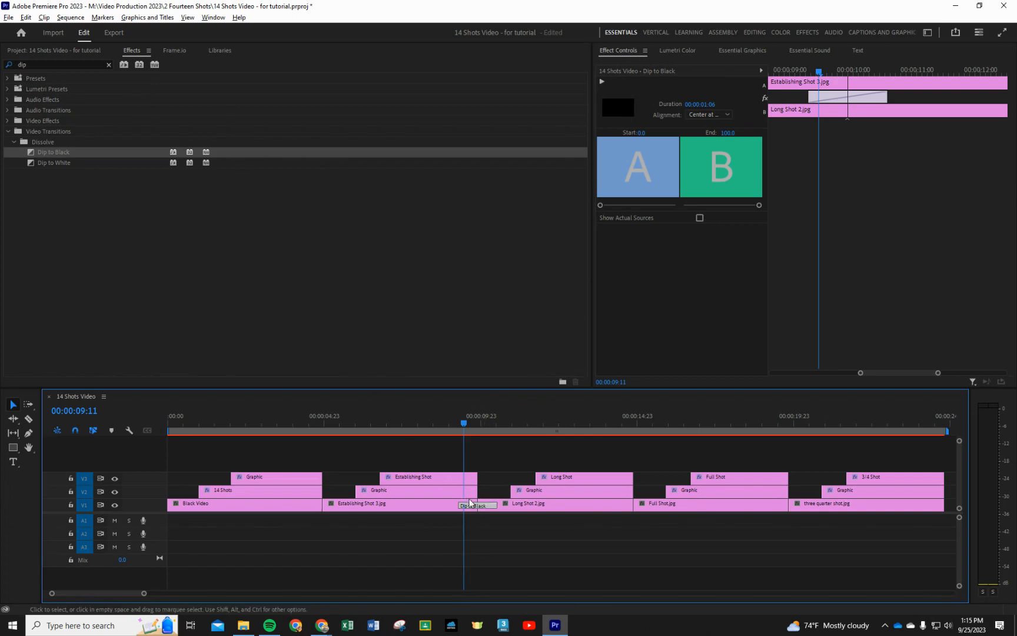
pyautogui.rightClick(474, 508)
pyautogui.click(494, 526)
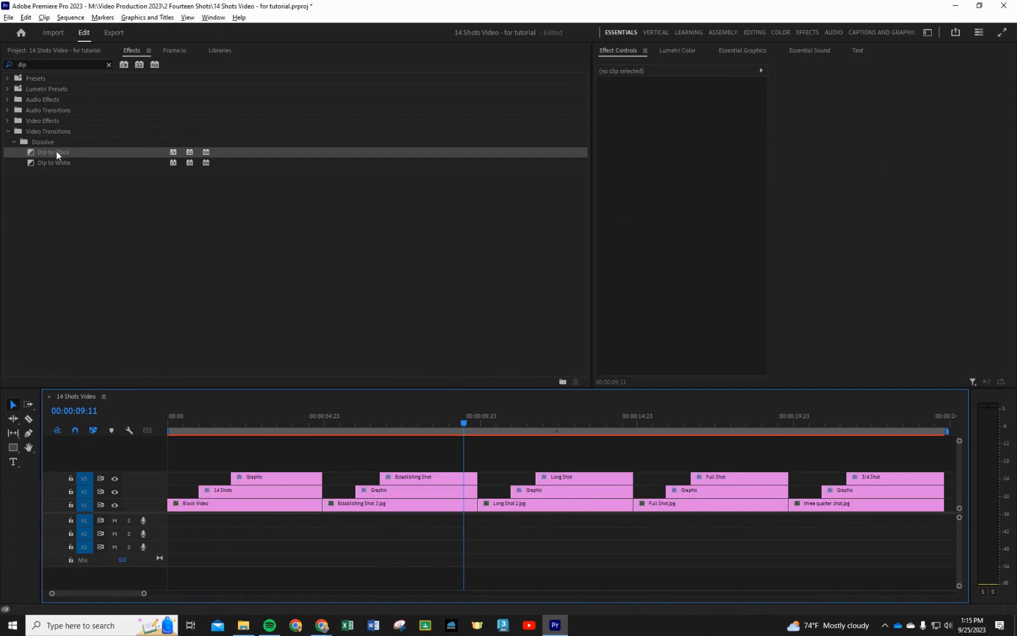
# Reapply Dip to Black between Establishing Shot 3.jpg and Long Shot 2.jpg and extend its start earlier for a duration of 00:00:01:16.
pyautogui.moveTo(55, 152); pyautogui.dragTo(479, 509)
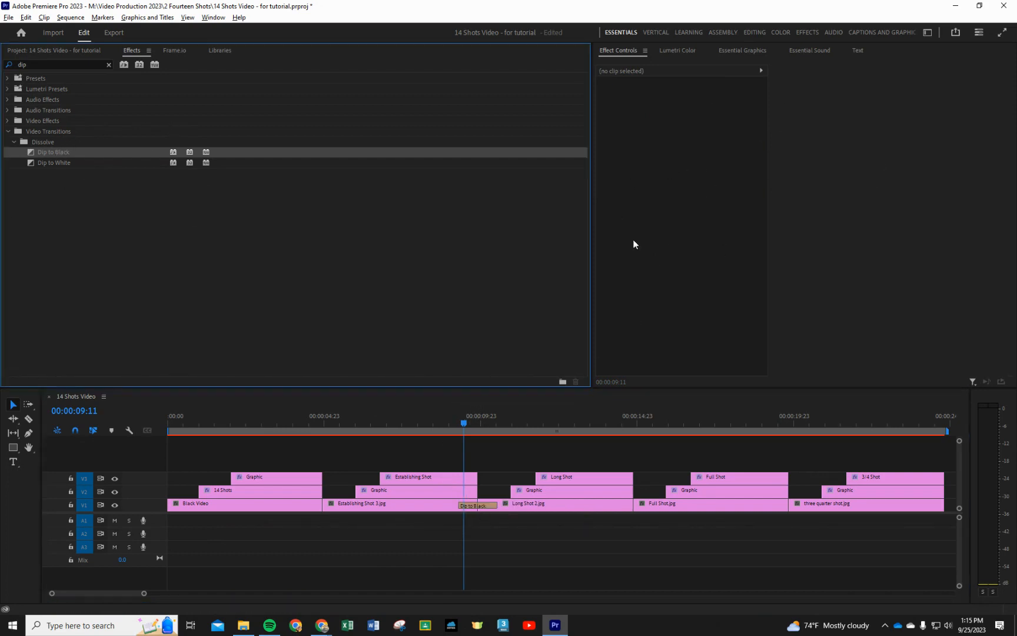
pyautogui.click(488, 505)
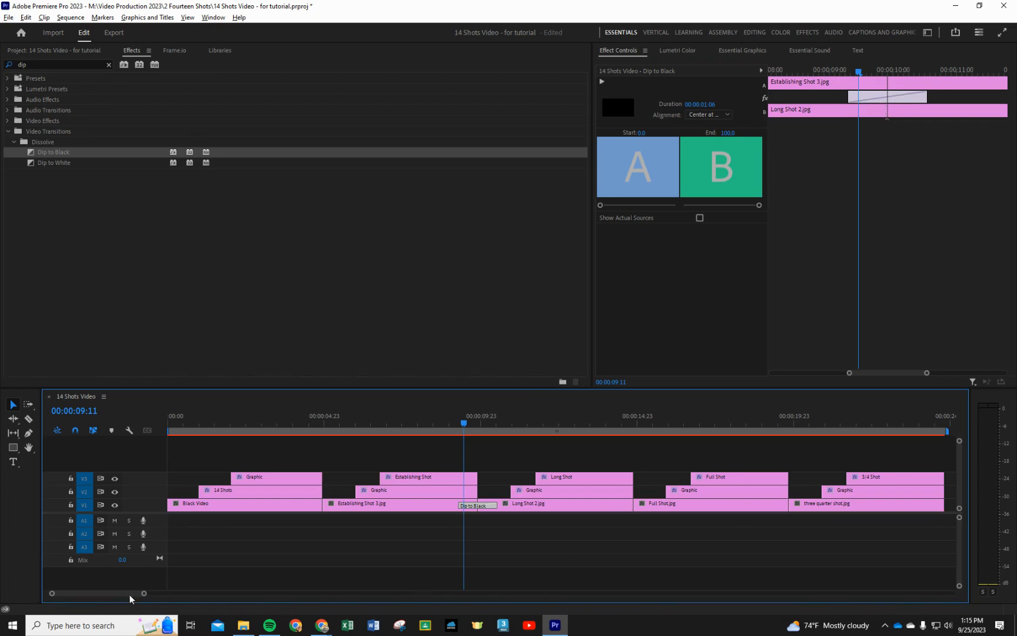
pyautogui.moveTo(144, 593); pyautogui.dragTo(248, 594)
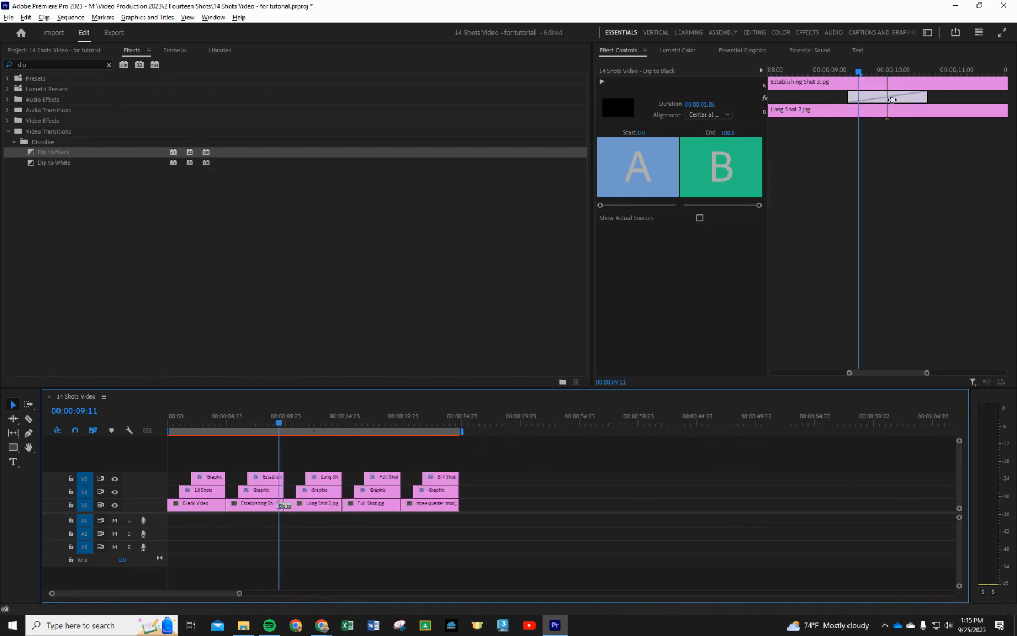
pyautogui.click(871, 95)
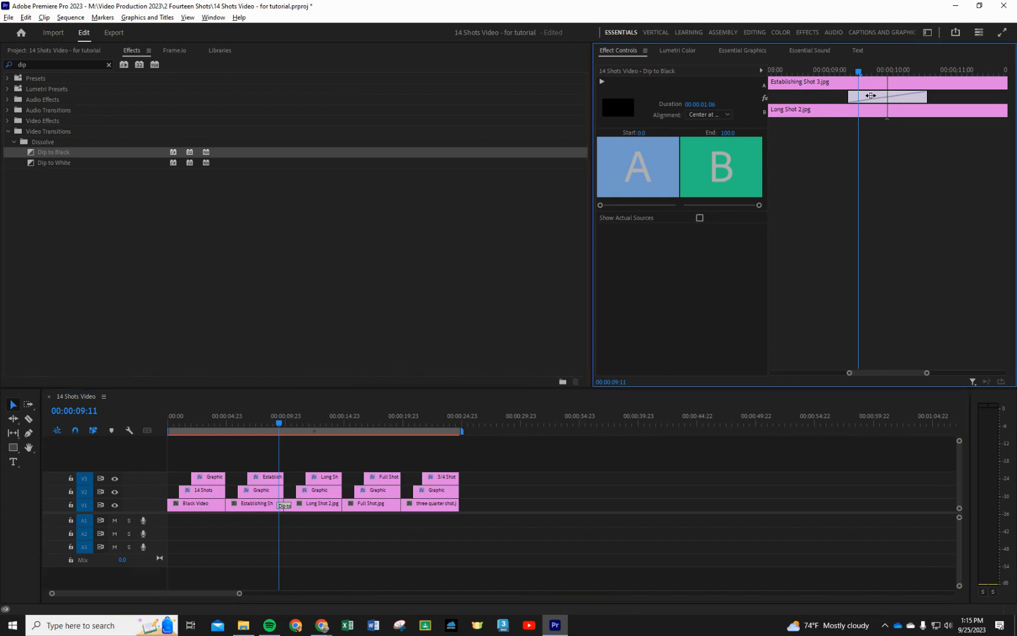
pyautogui.moveTo(849, 97); pyautogui.dragTo(821, 97)
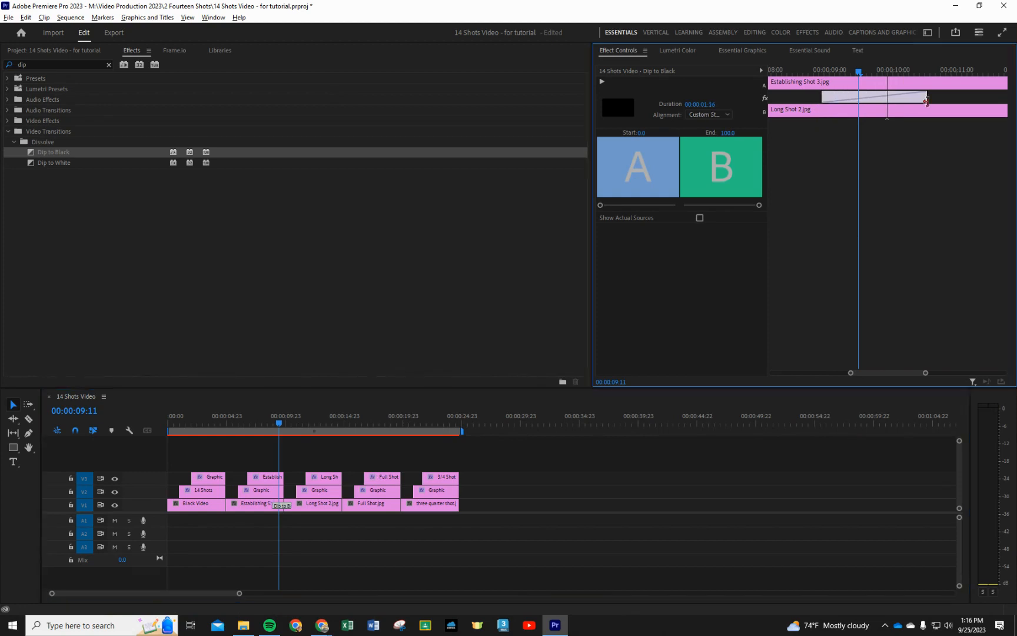
# Extend the end of the Dip to Black transition for a duration of 00:00:02:07 and shift the whole transition earlier over the cut.
pyautogui.moveTo(927, 101); pyautogui.dragTo(967, 99)
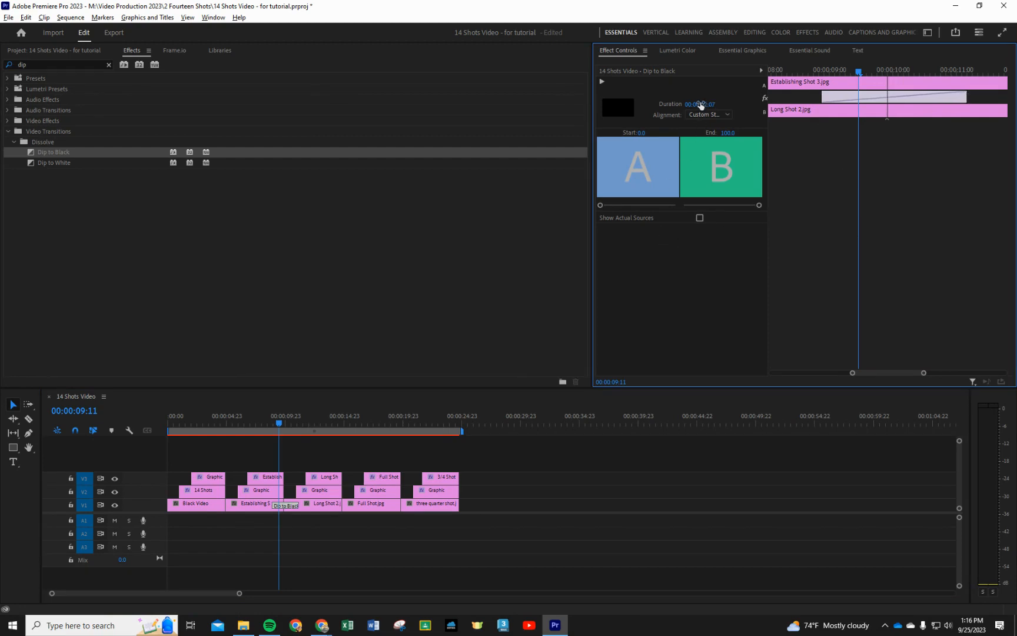
pyautogui.click(706, 108)
pyautogui.click(724, 104)
pyautogui.moveTo(724, 105); pyautogui.dragTo(712, 108)
pyautogui.moveTo(965, 96); pyautogui.dragTo(938, 95)
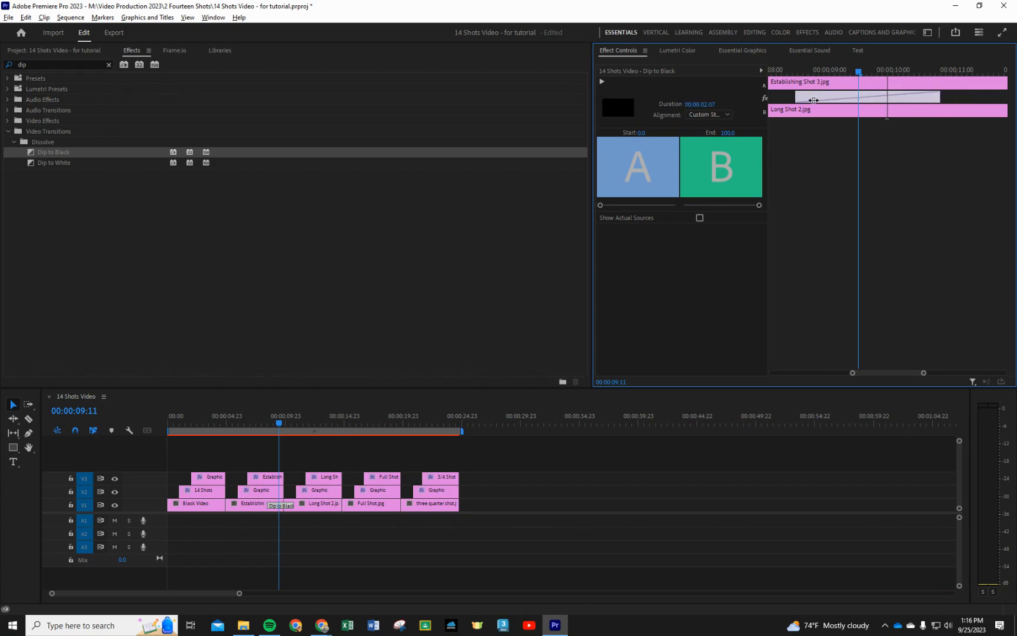
# Shorten the Dip to Black transition to a duration of 00:00:01:16 and align it centred on the cut.
pyautogui.moveTo(795, 95); pyautogui.dragTo(892, 97)
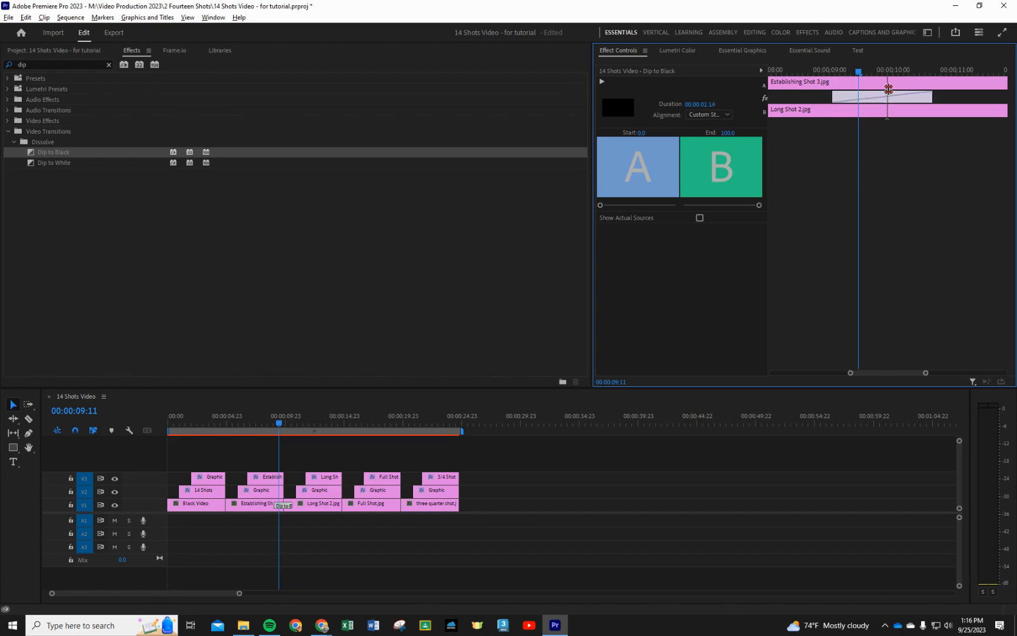
pyautogui.moveTo(900, 97); pyautogui.dragTo(902, 97)
pyautogui.click(704, 106)
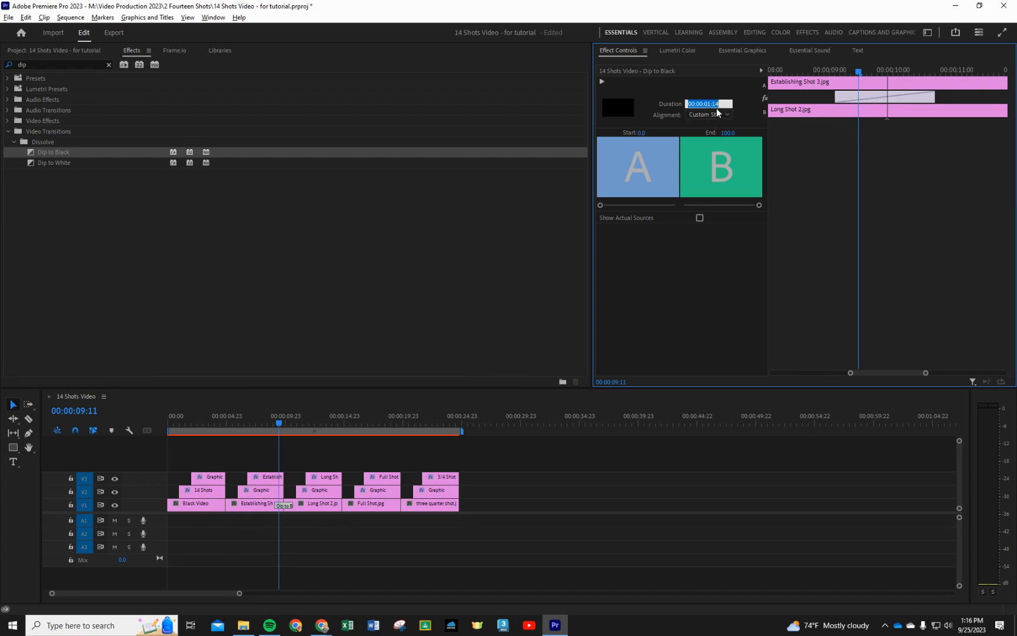
pyautogui.click(706, 94)
pyautogui.moveTo(727, 99)
pyautogui.mouseDown()
pyautogui.moveTo(683, 80)
pyautogui.moveTo(744, 45)
pyautogui.moveTo(750, 101)
pyautogui.moveTo(735, 116)
pyautogui.mouseUp()
pyautogui.moveTo(745, 192); pyautogui.dragTo(701, 104)
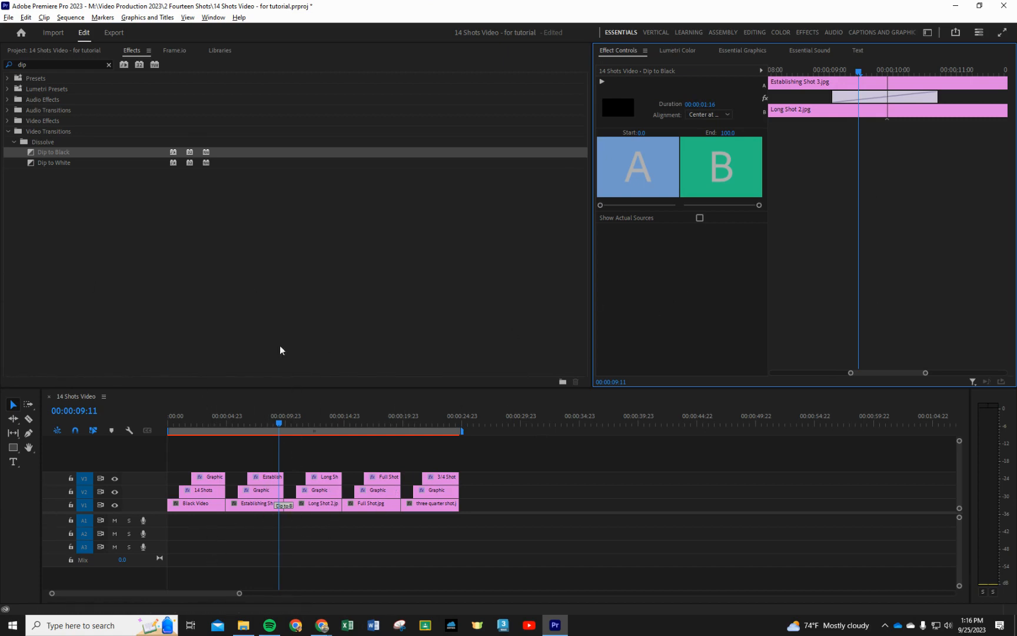
# Clear the "dip" filter from the effects list and expand the Video Transitions category.
pyautogui.click(14, 141)
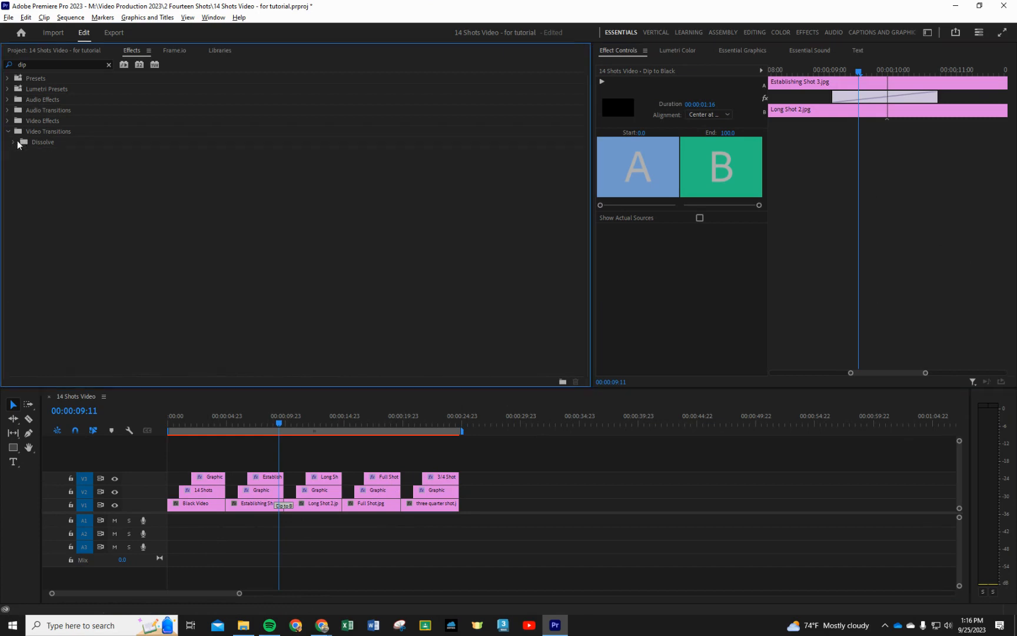
pyautogui.click(17, 142)
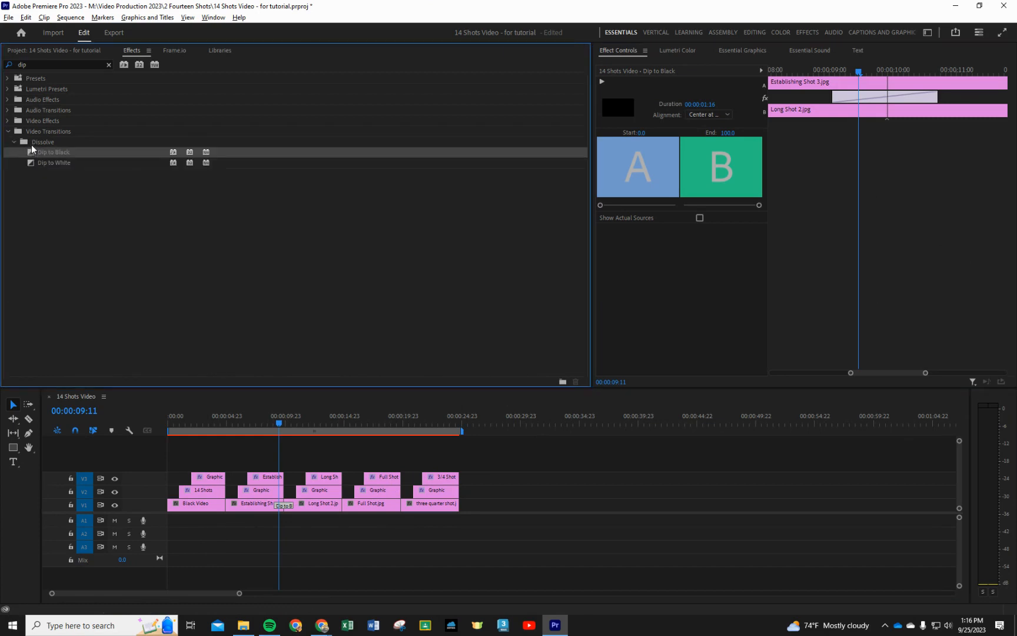
pyautogui.click(34, 143)
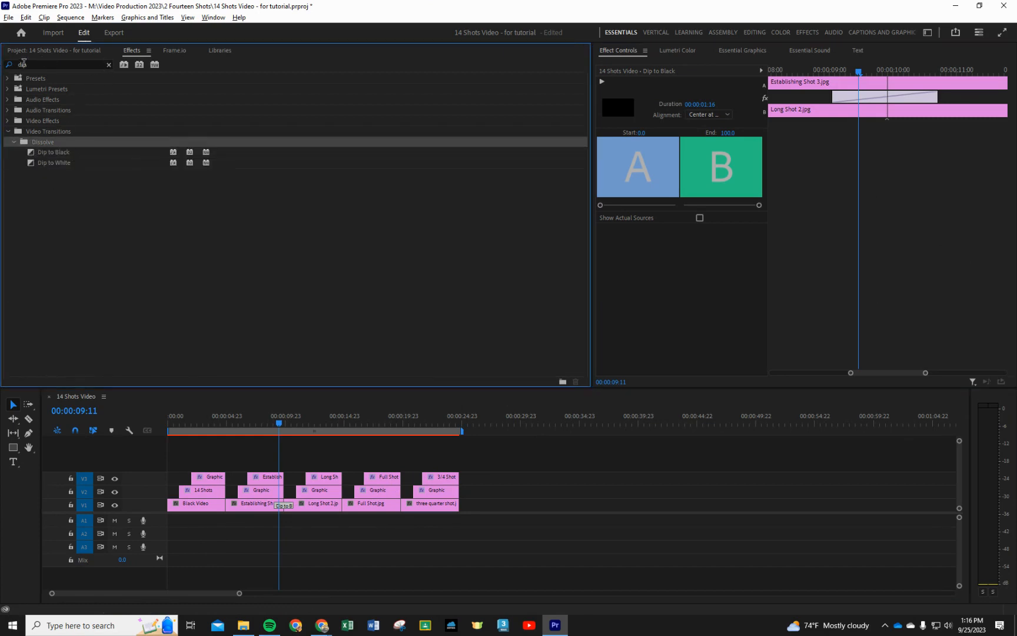
pyautogui.click(109, 65)
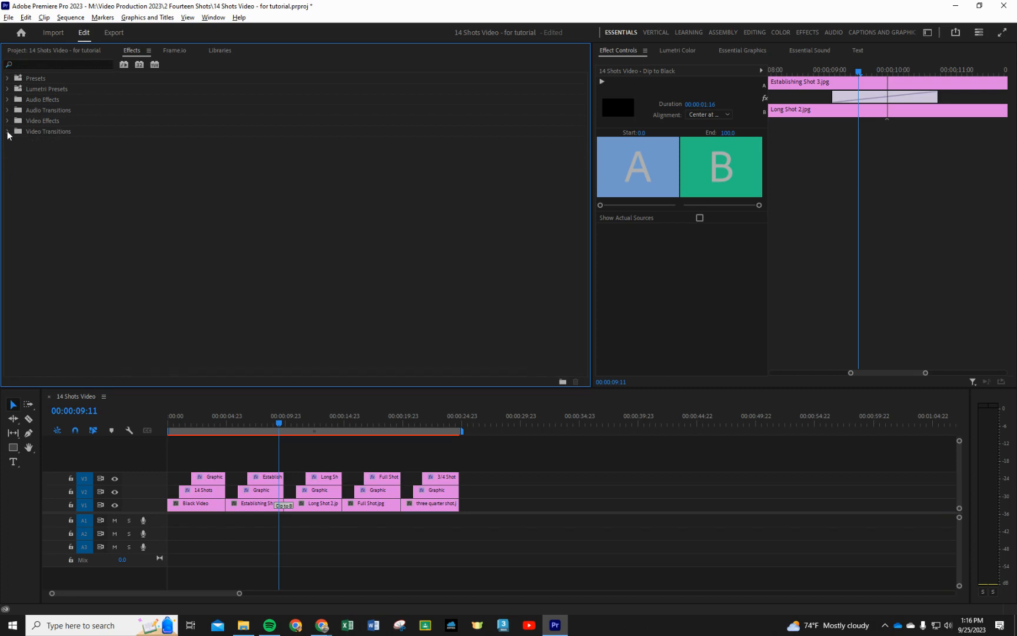
pyautogui.click(8, 131)
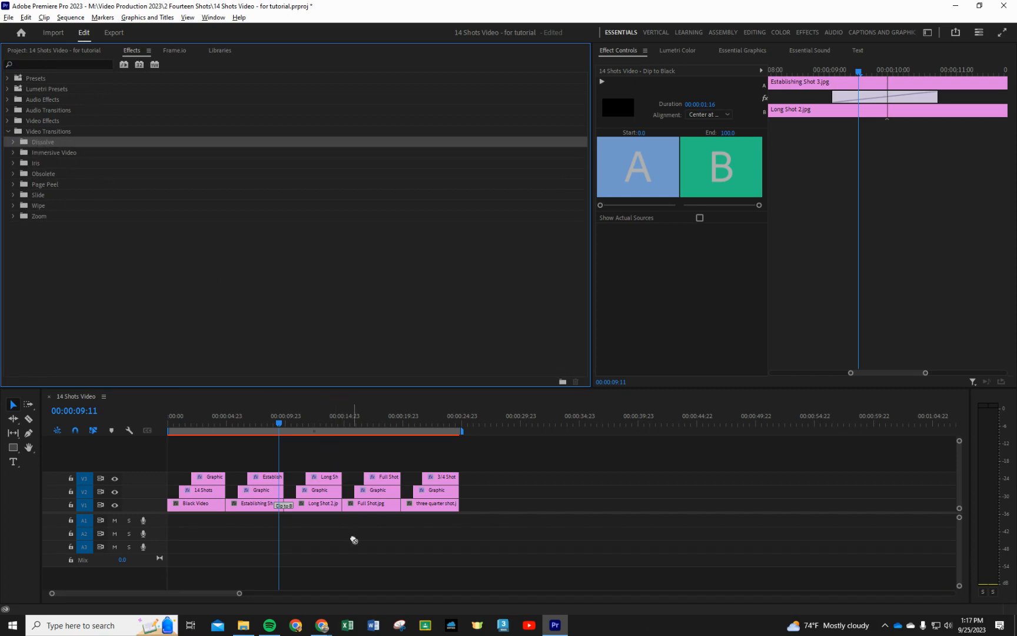
# Apply the Cross Dissolve transition to the cut between Long Shot 2.jpg and Full Shot.jpg.
pyautogui.click(339, 503)
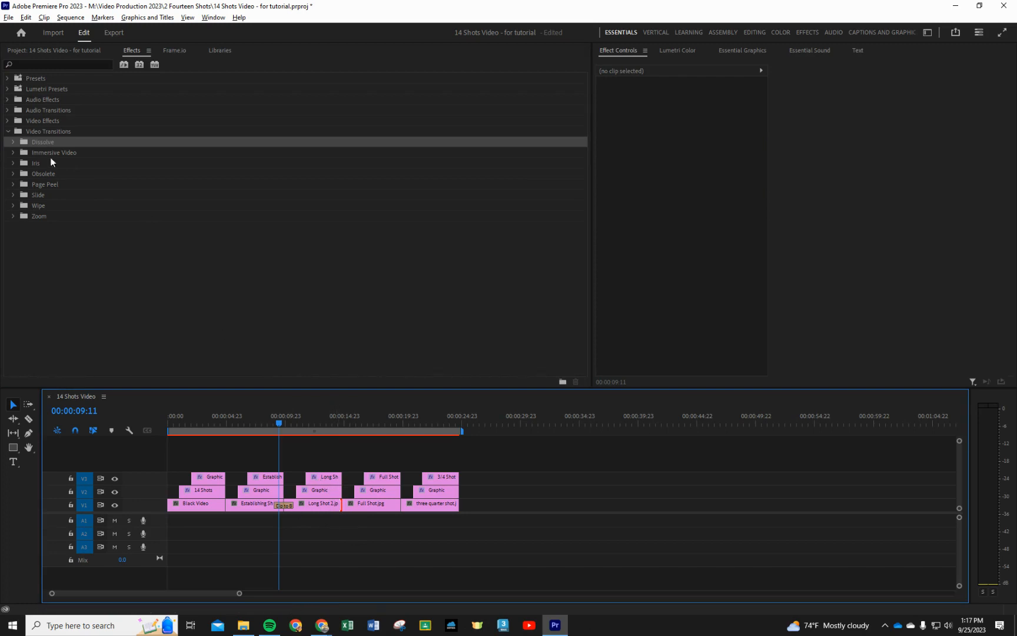
pyautogui.click(13, 142)
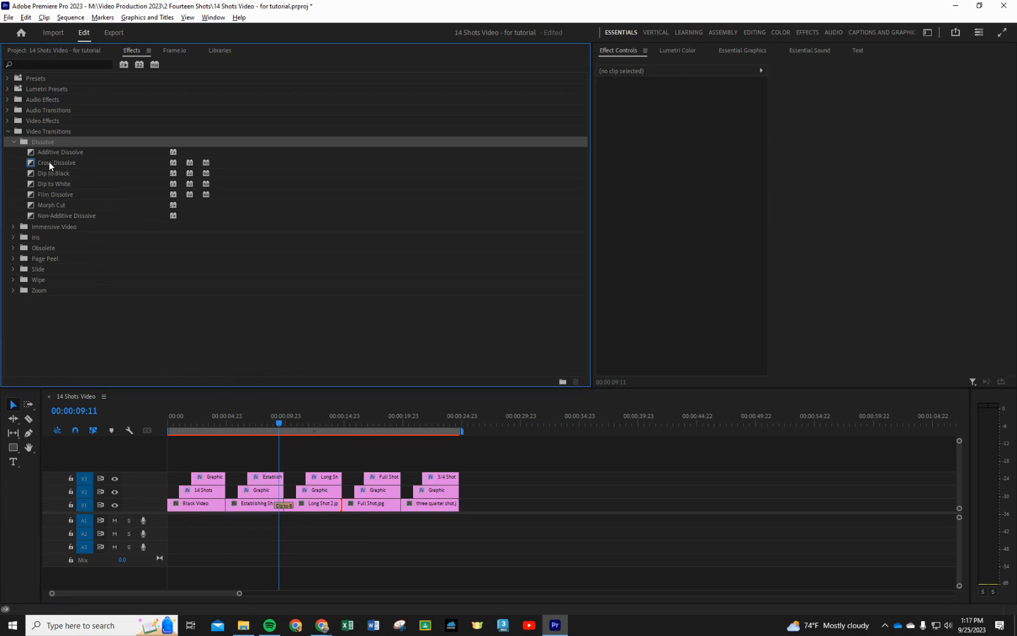
pyautogui.moveTo(48, 162); pyautogui.dragTo(345, 509)
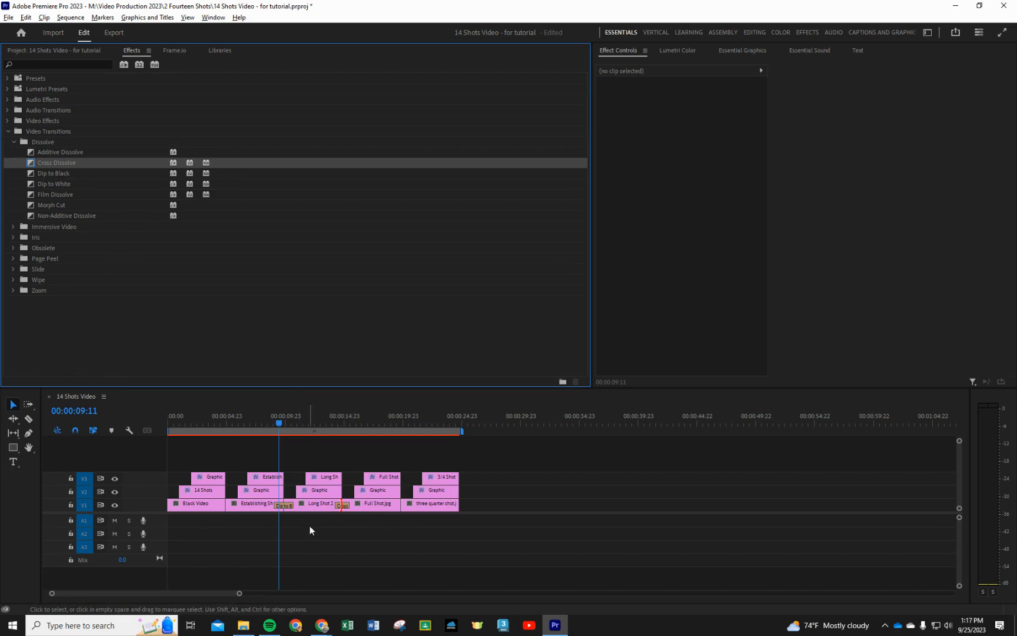
# Apply the Push slide transition to the cut between Full Shot.jpg and three quarter shot.jpg.
pyautogui.moveTo(239, 593); pyautogui.dragTo(162, 598)
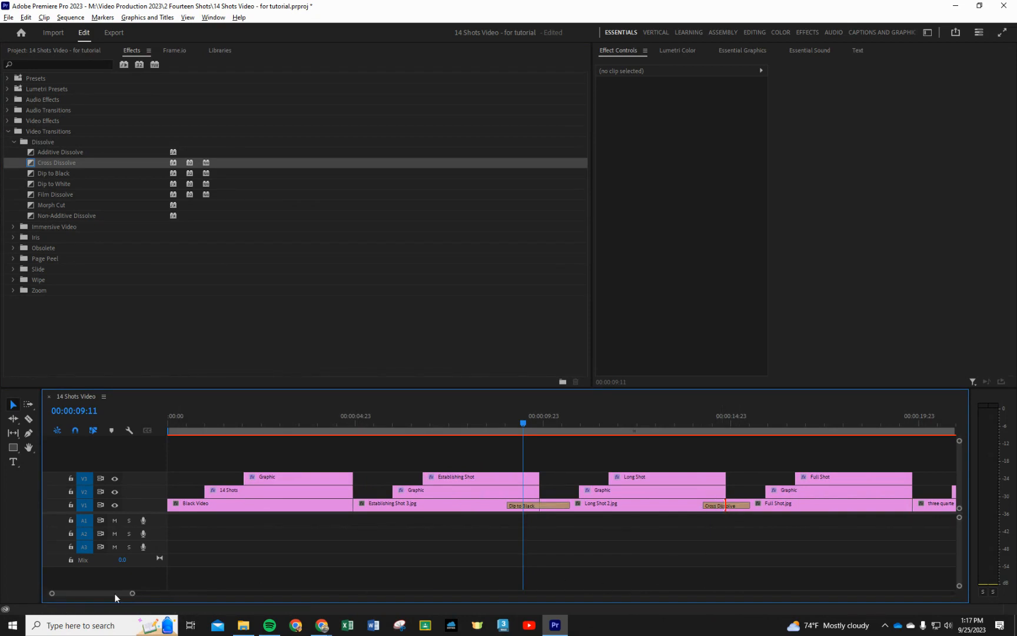
pyautogui.moveTo(115, 594); pyautogui.dragTo(131, 594)
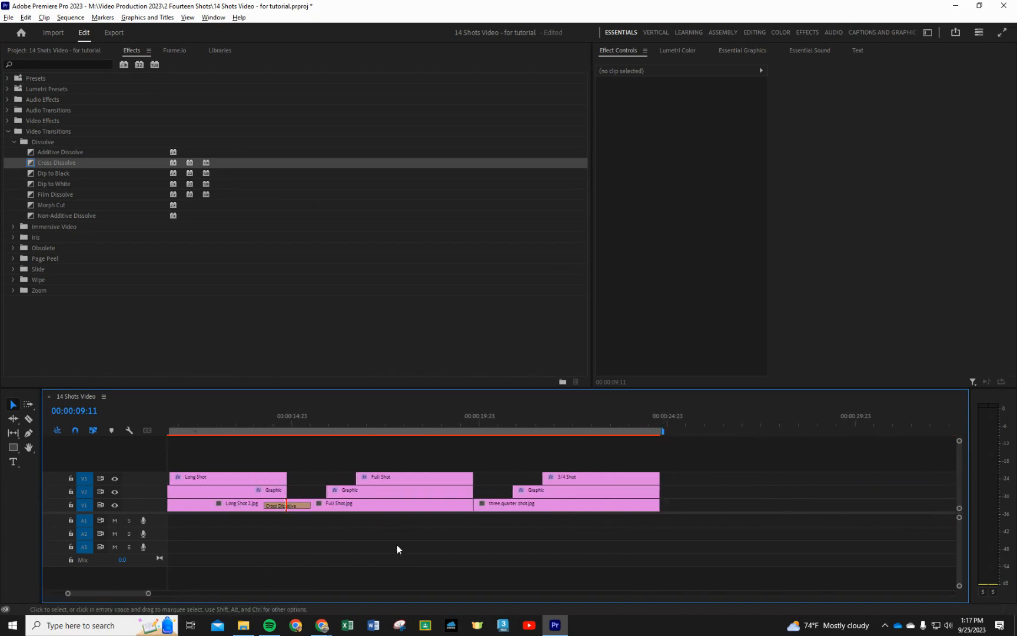
pyautogui.click(472, 506)
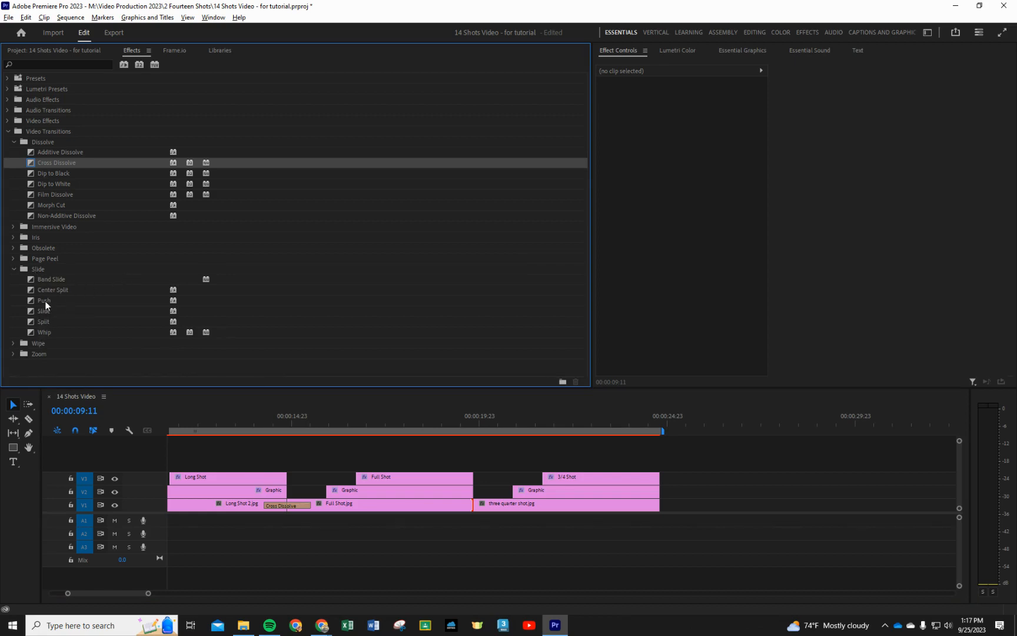
pyautogui.moveTo(42, 299); pyautogui.dragTo(473, 506)
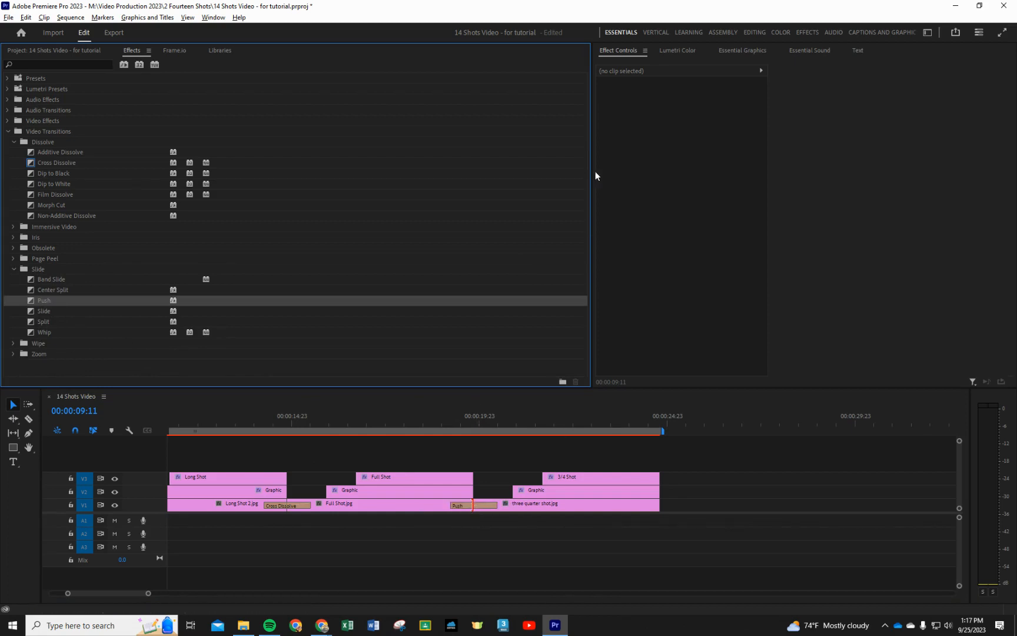
# Switch to the Effects workspace and scrub through the Cross Dissolve between Long Shot 2.jpg and Full Shot.jpg to preview it.
pyautogui.click(808, 33)
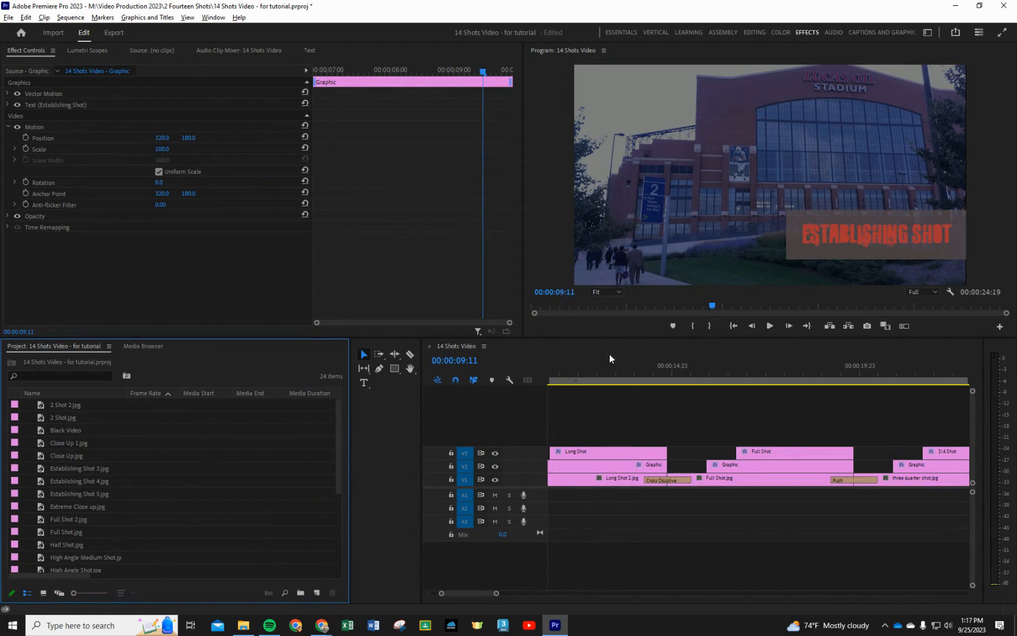
pyautogui.click(642, 376)
pyautogui.moveTo(645, 375); pyautogui.dragTo(670, 368)
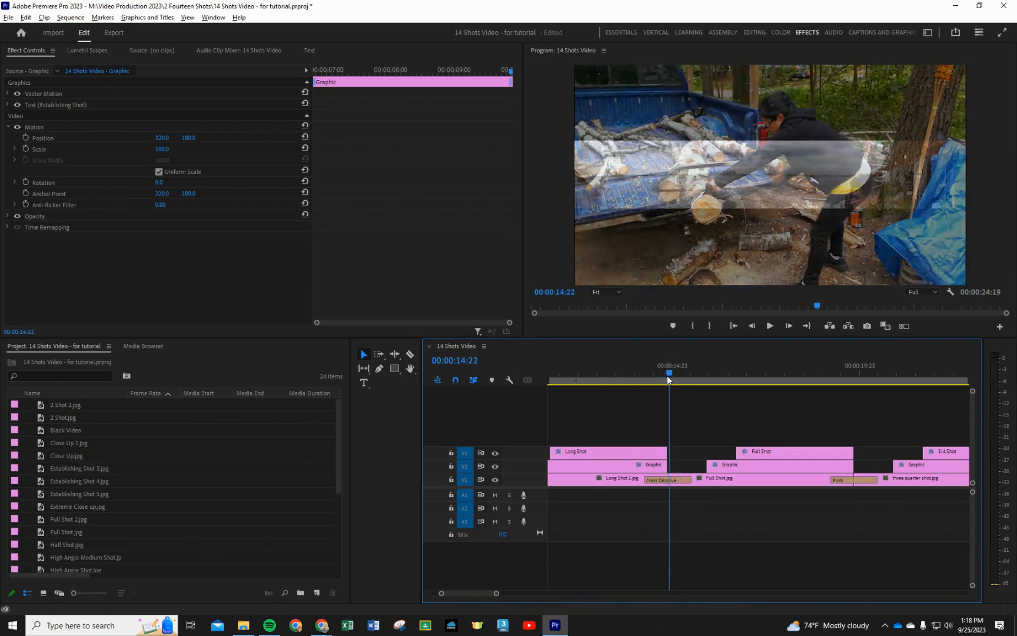
pyautogui.moveTo(668, 374); pyautogui.dragTo(642, 376)
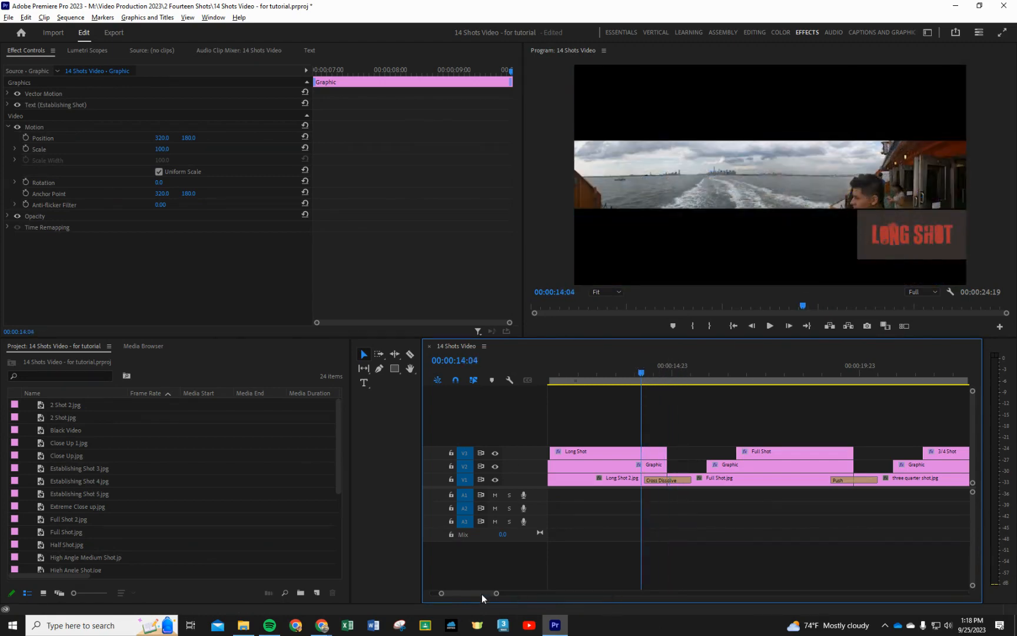
# Preview the Dip to Black and Push transitions by scrubbing the playhead through each of them.
pyautogui.hscroll(-5, 477, 595)
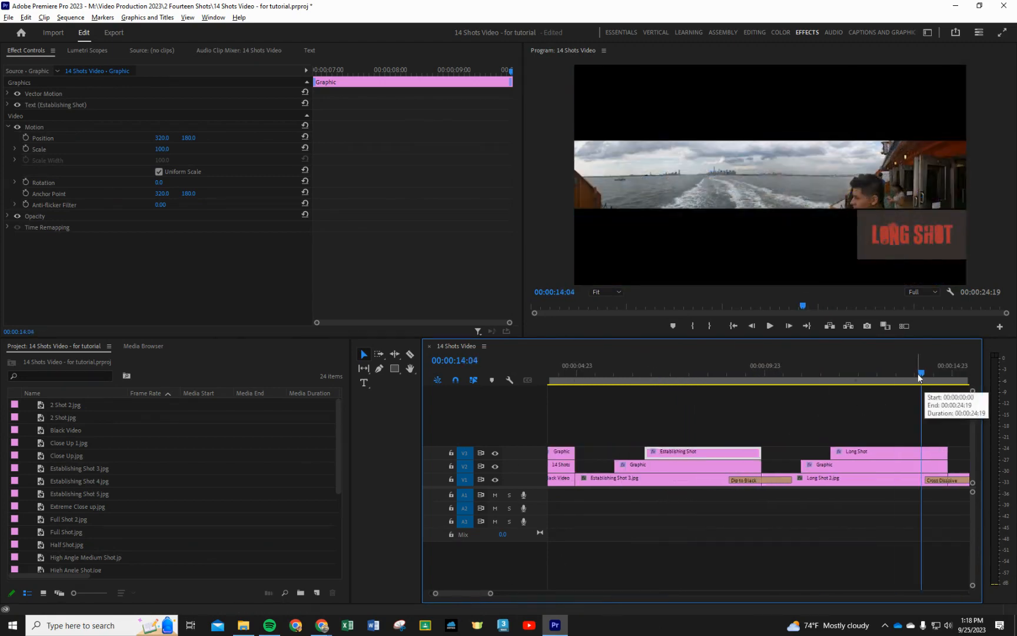
pyautogui.moveTo(922, 377); pyautogui.dragTo(797, 390)
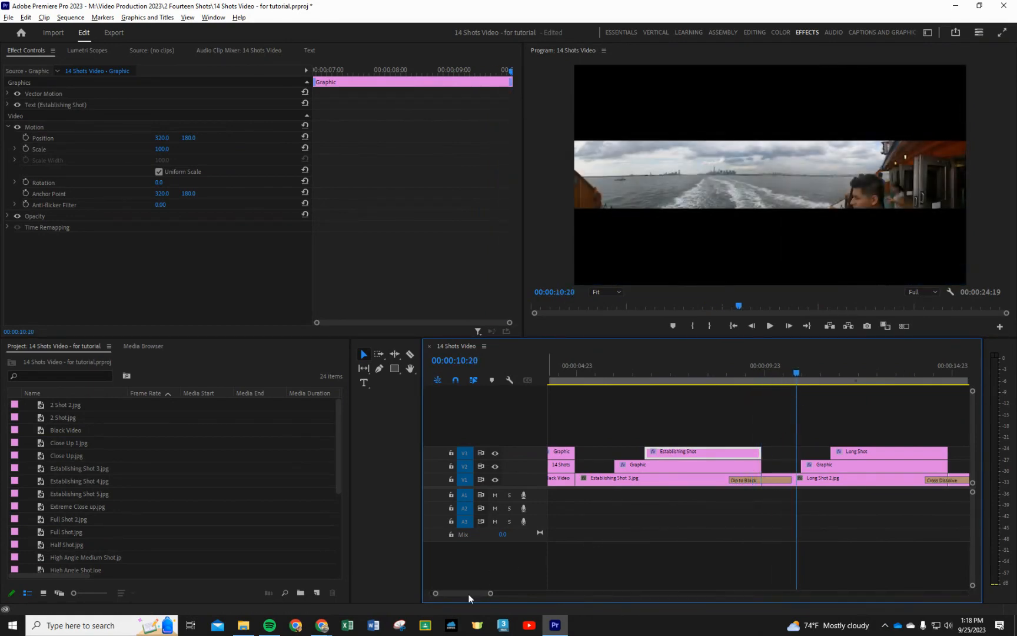
pyautogui.moveTo(468, 594); pyautogui.dragTo(477, 594)
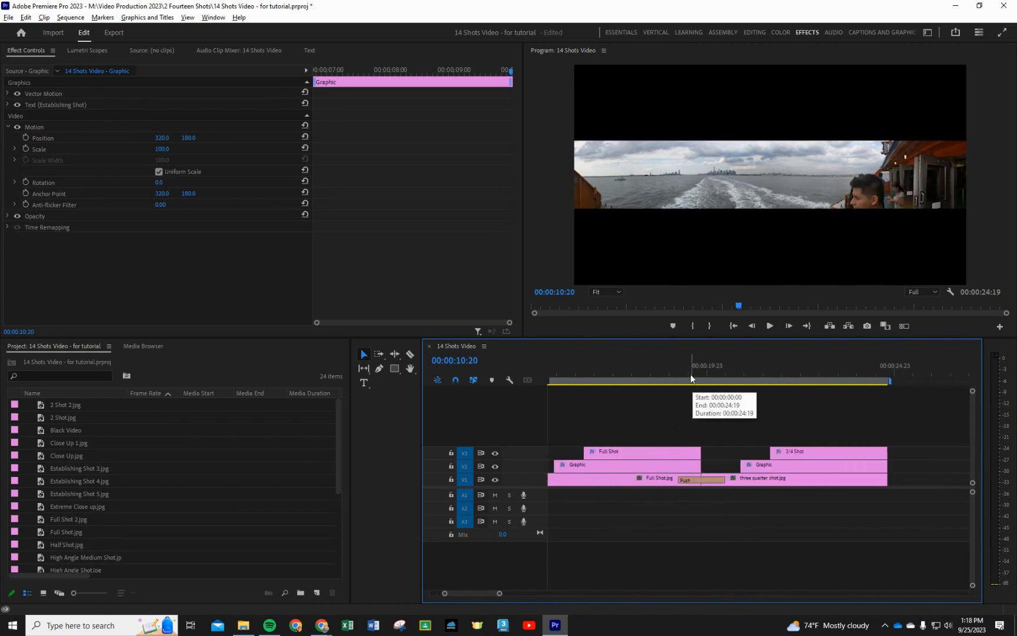
pyautogui.click(659, 378)
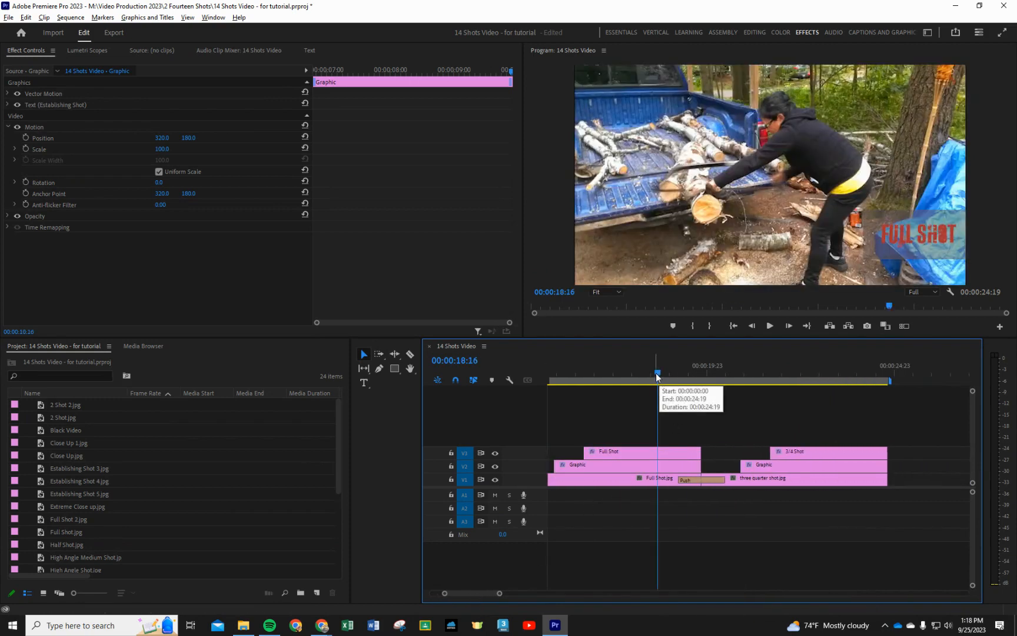
pyautogui.moveTo(658, 377); pyautogui.dragTo(693, 380)
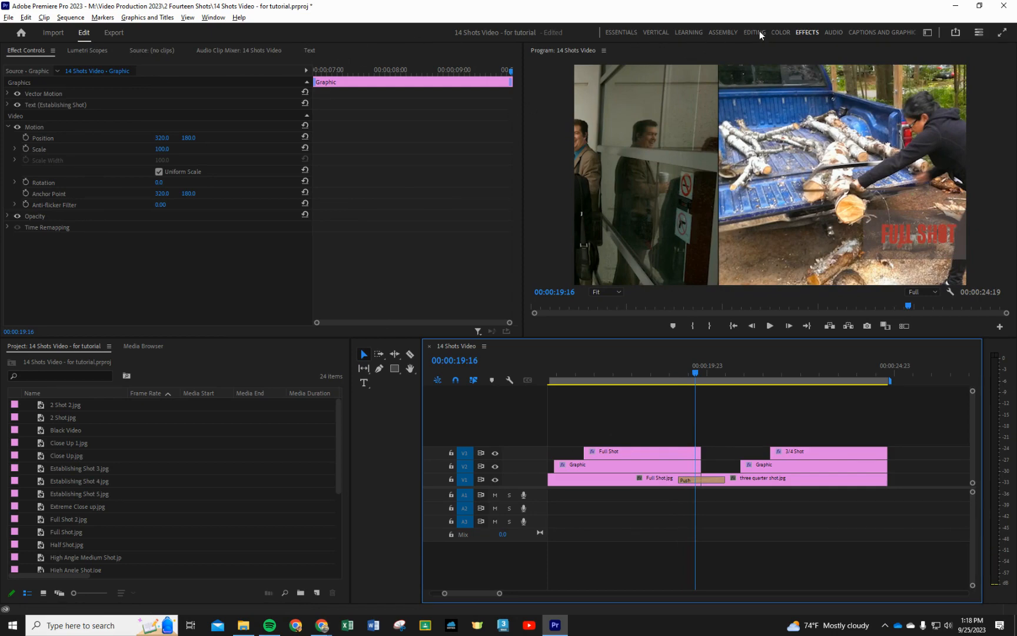
# Switch to the Editing workspace, show the effects list and expand the Slide category under Video Transitions.
pyautogui.click(755, 33)
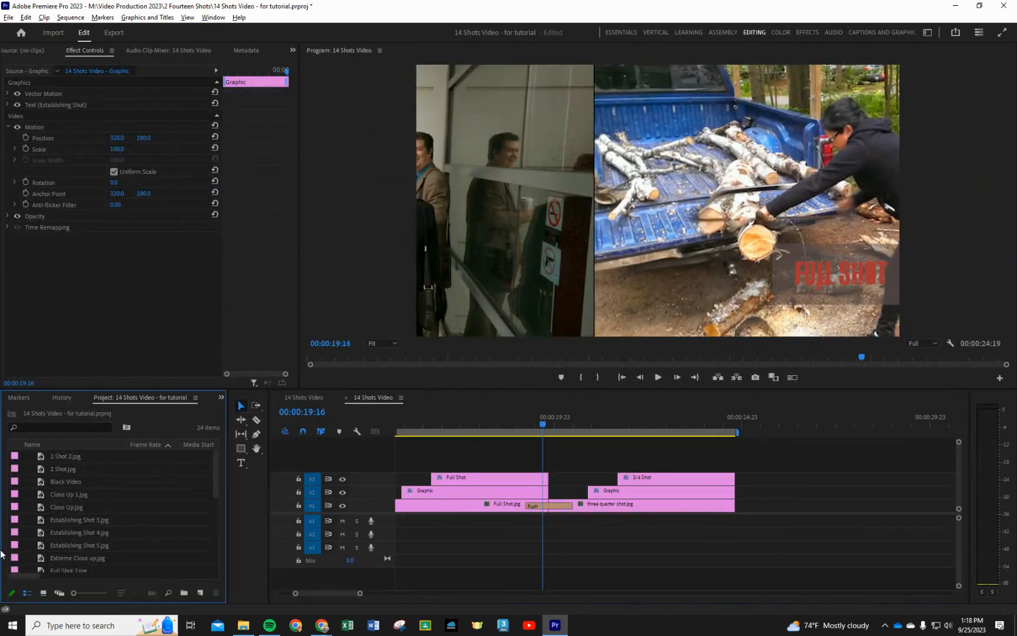
pyautogui.scroll(-1, 79, 529)
pyautogui.click(221, 398)
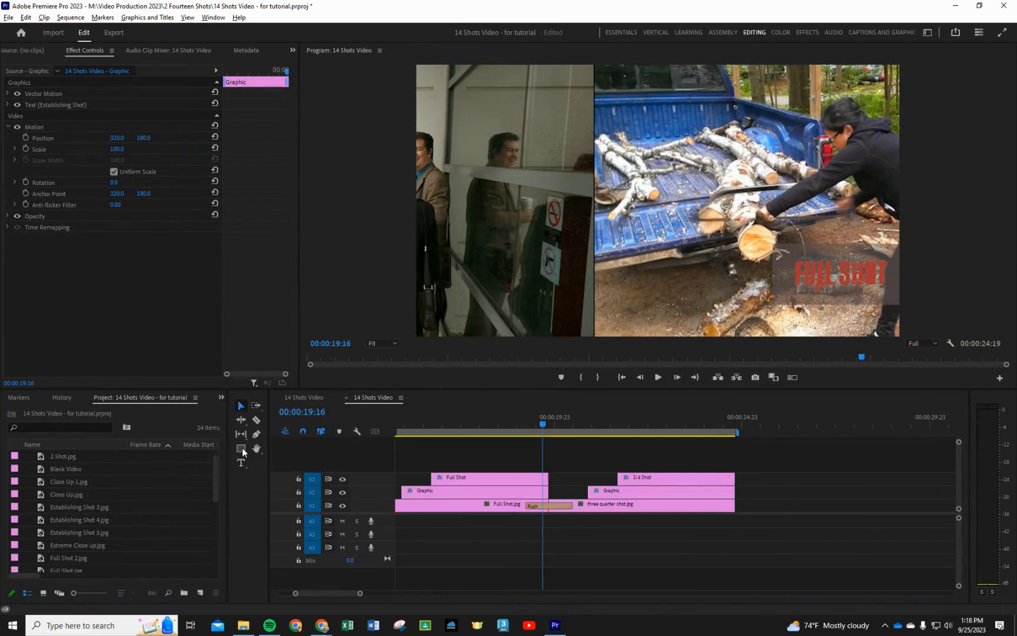
pyautogui.click(242, 446)
pyautogui.click(8, 478)
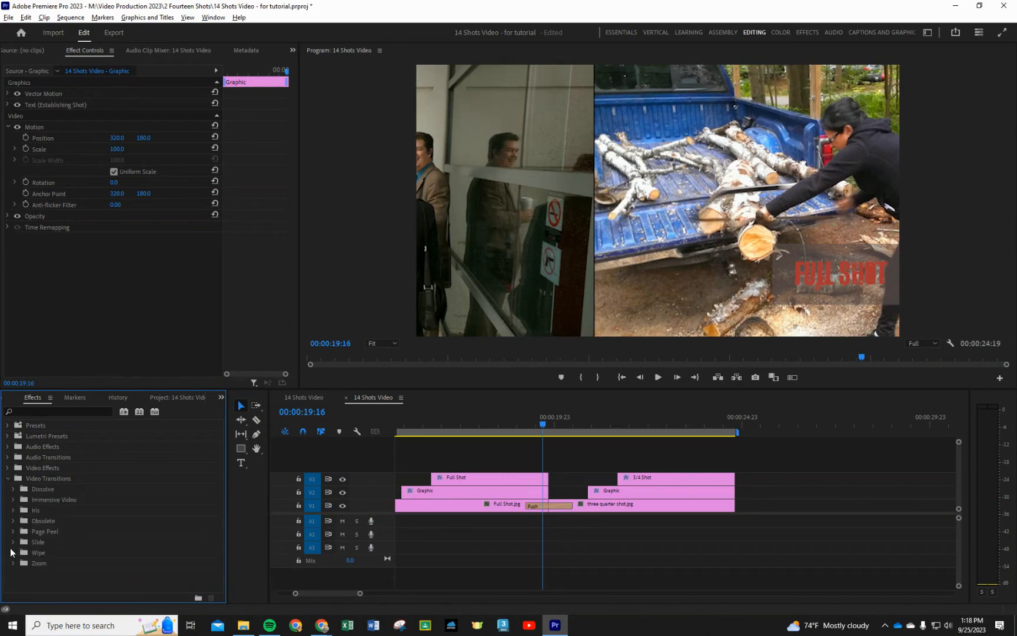
pyautogui.click(13, 542)
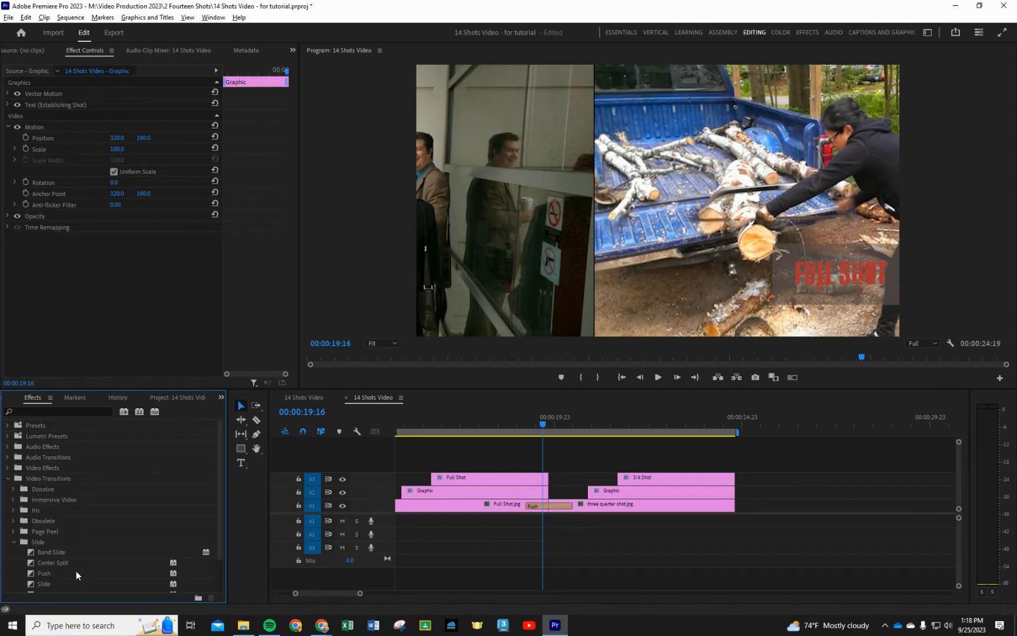
pyautogui.scroll(-2, 76, 571)
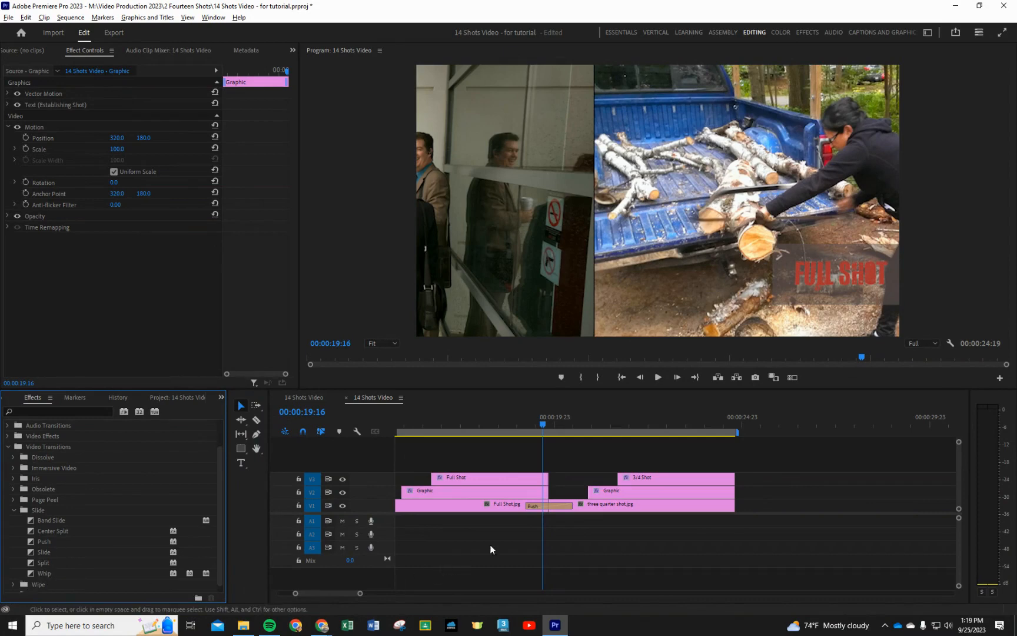
# Replace the Push transition between Full Shot.jpg and three quarter shot.jpg with Center Split.
pyautogui.click(554, 506)
pyautogui.rightClick(555, 506)
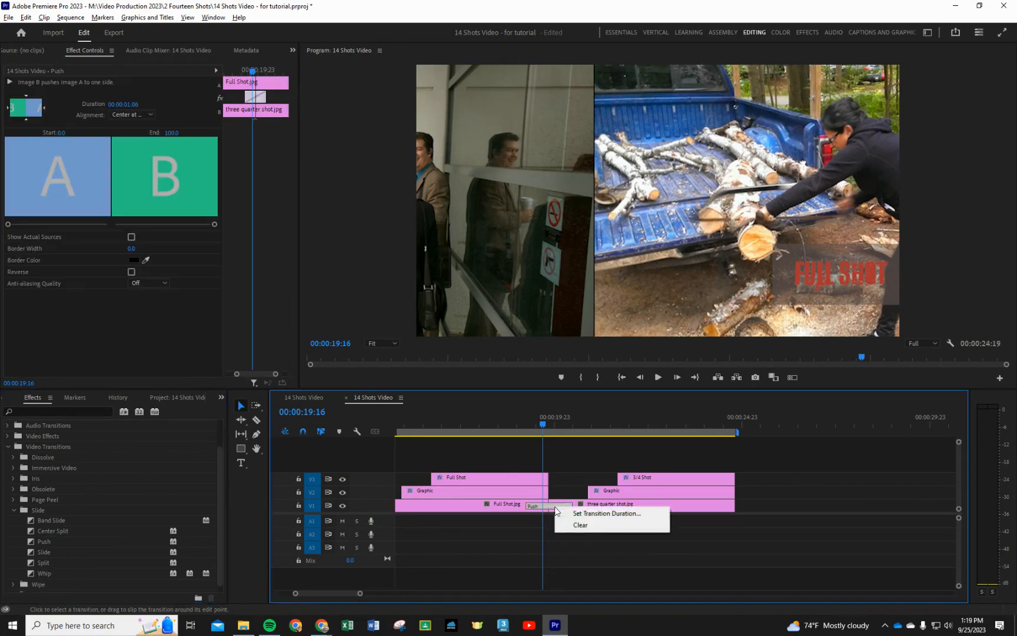
pyautogui.click(586, 526)
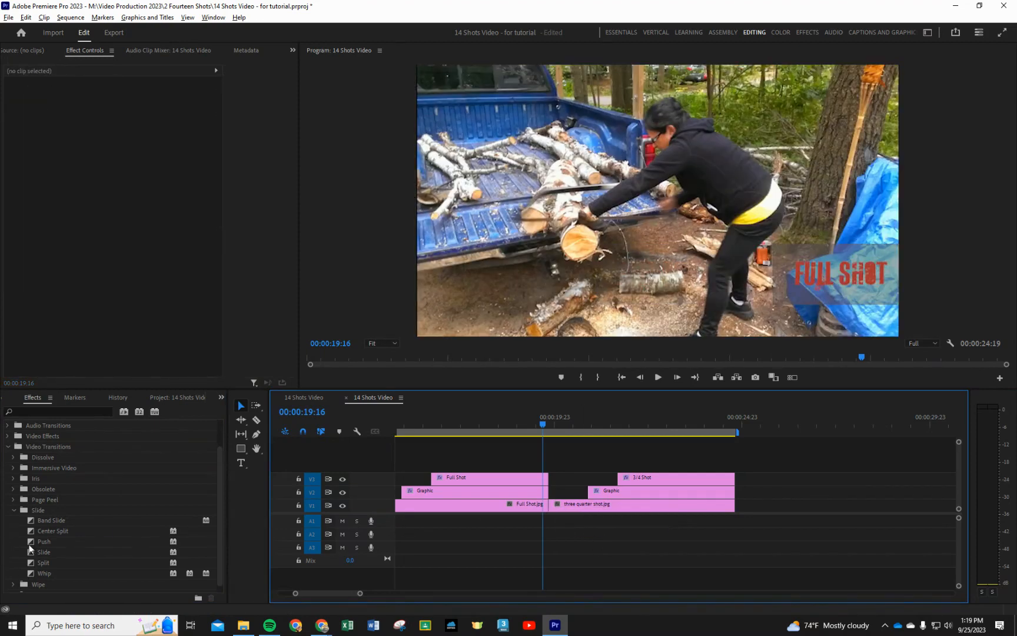
pyautogui.moveTo(33, 530); pyautogui.dragTo(551, 510)
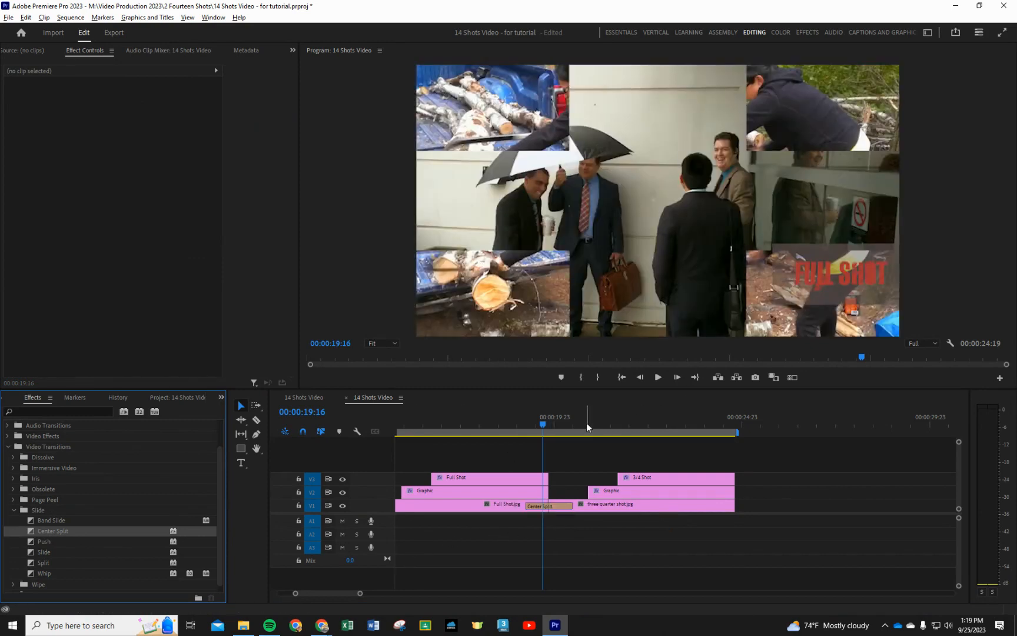
# Scrub the playhead over the Center Split transition and park it just before the transition at 00:00:19:04.
pyautogui.click(536, 424)
pyautogui.moveTo(535, 423)
pyautogui.mouseDown()
pyautogui.moveTo(522, 422)
pyautogui.moveTo(565, 417)
pyautogui.moveTo(524, 420)
pyautogui.mouseUp()
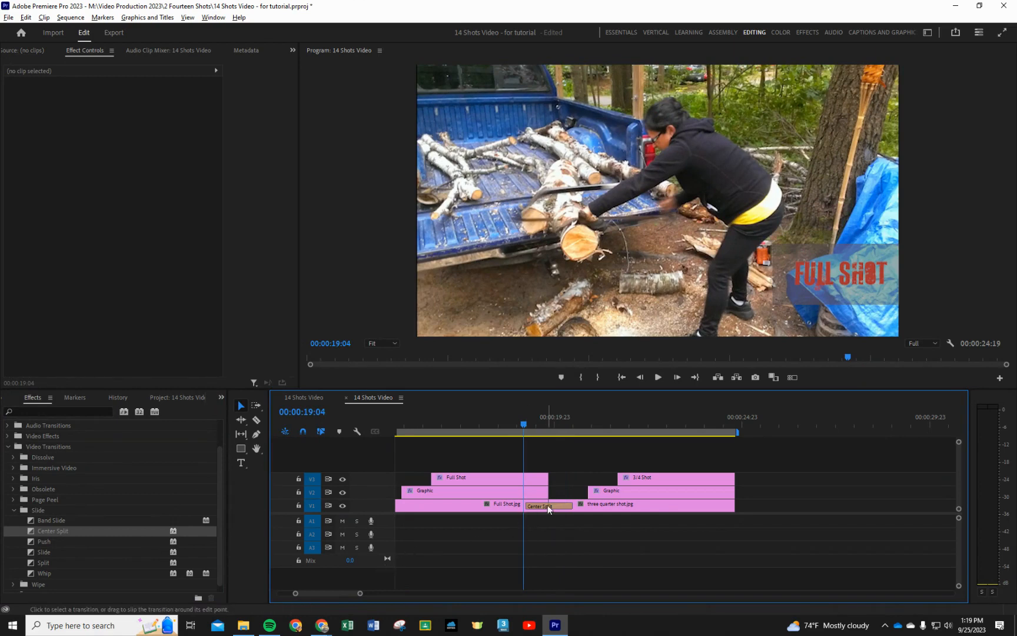
pyautogui.moveTo(548, 509)
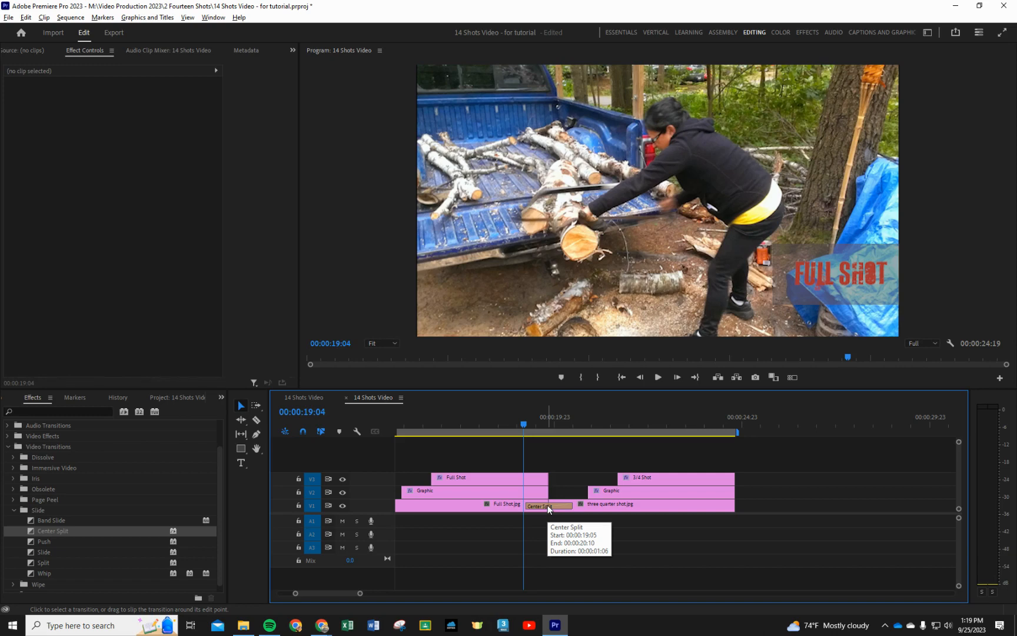
# Clear the Center Split, Cross Dissolve and Dip to Black transitions from the cuts on track V1.
pyautogui.click(547, 506)
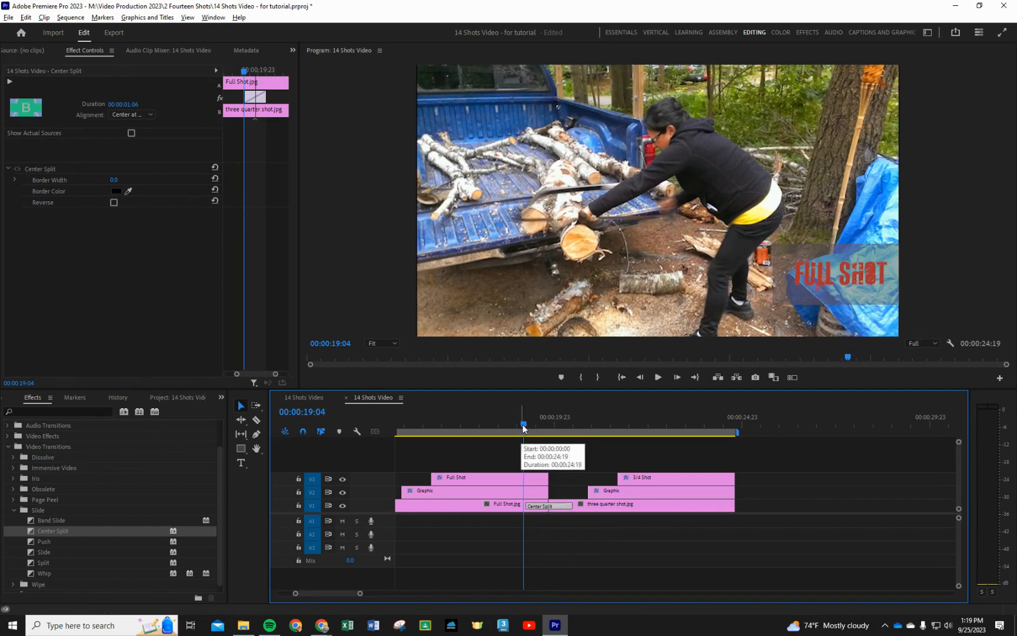
pyautogui.moveTo(524, 425); pyautogui.dragTo(495, 428)
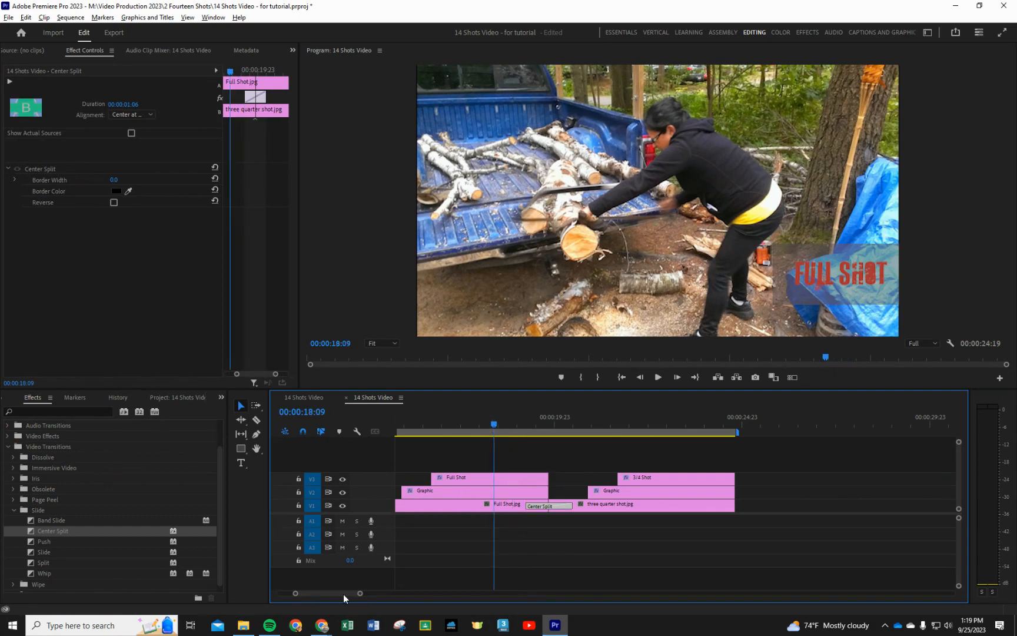
pyautogui.moveTo(344, 594); pyautogui.dragTo(365, 595)
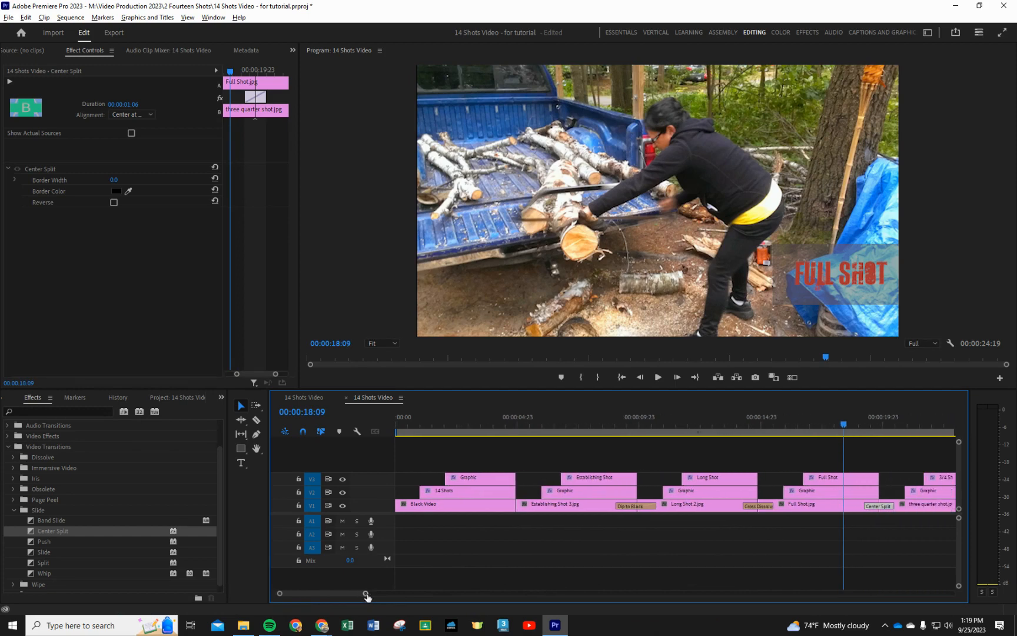
pyautogui.rightClick(874, 505)
pyautogui.click(883, 525)
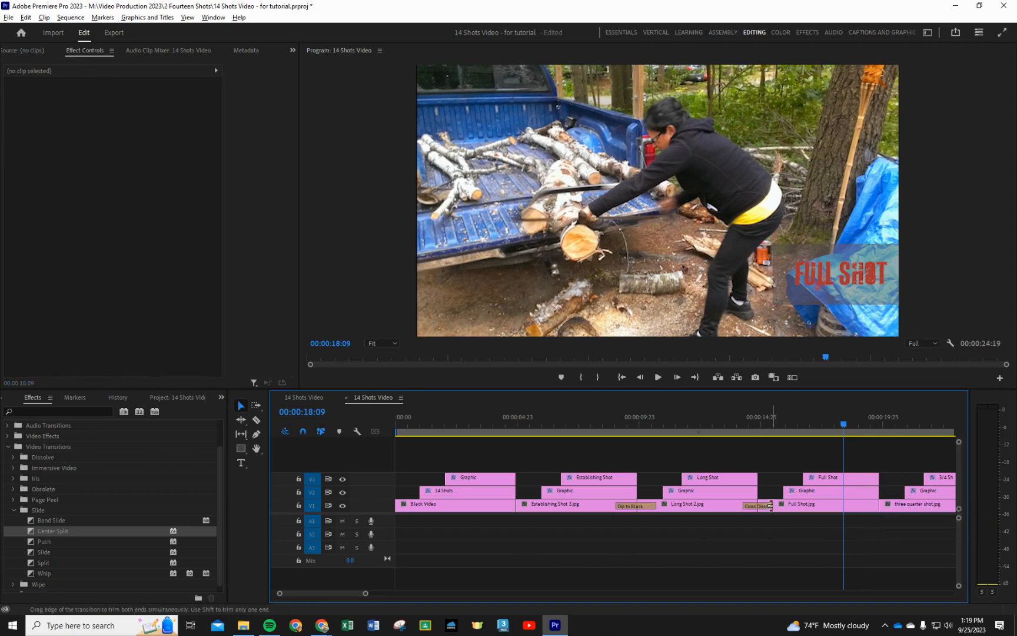
pyautogui.rightClick(768, 505)
pyautogui.click(783, 527)
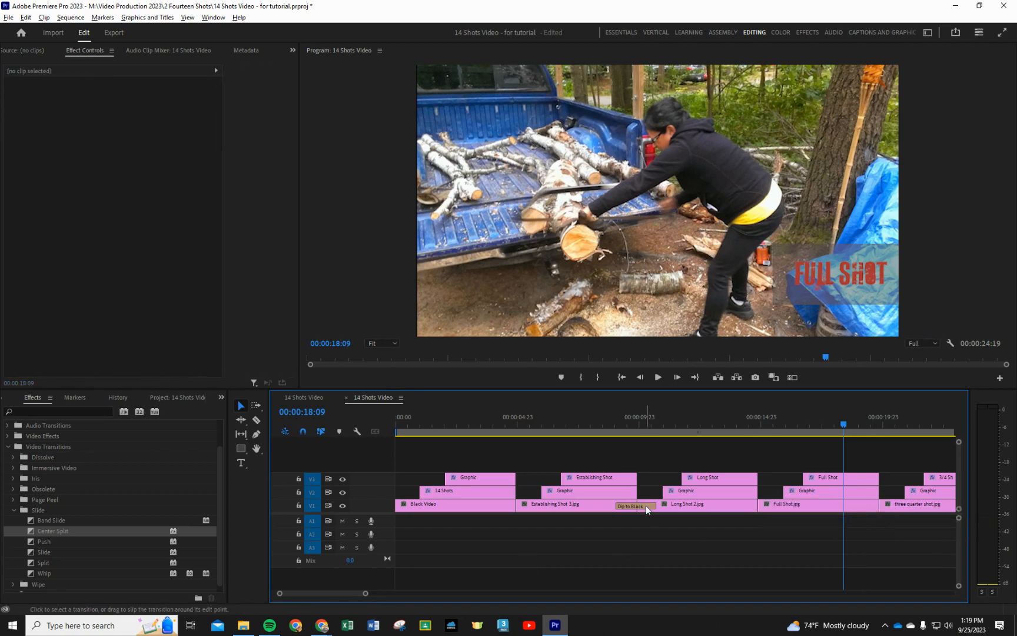
pyautogui.rightClick(647, 506)
pyautogui.click(660, 526)
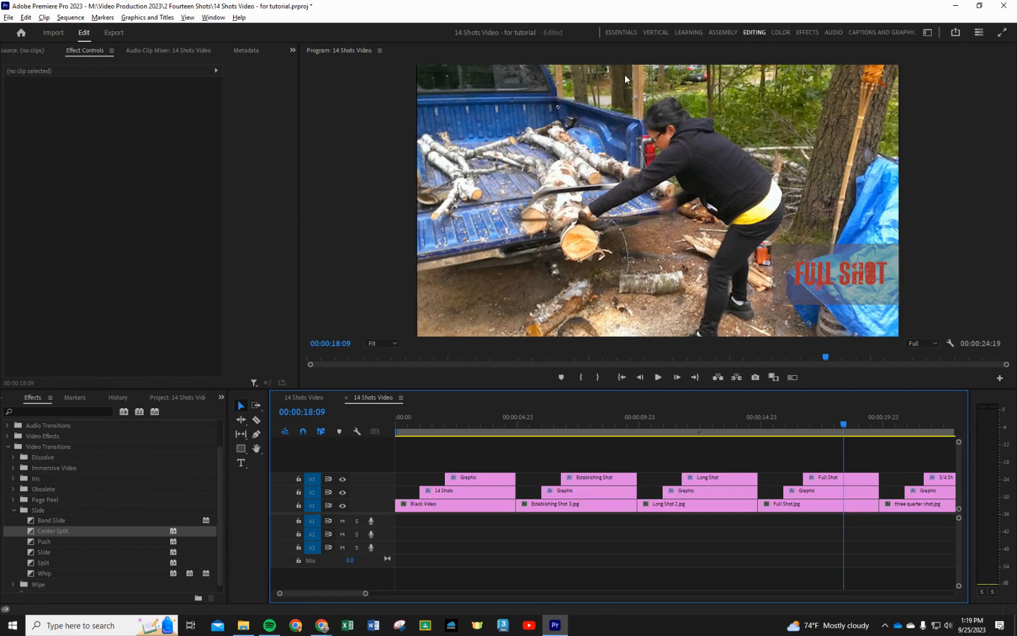
# Switch to the Essentials workspace, show the effects list and expand the Dissolve category under Video Transitions.
pyautogui.click(620, 32)
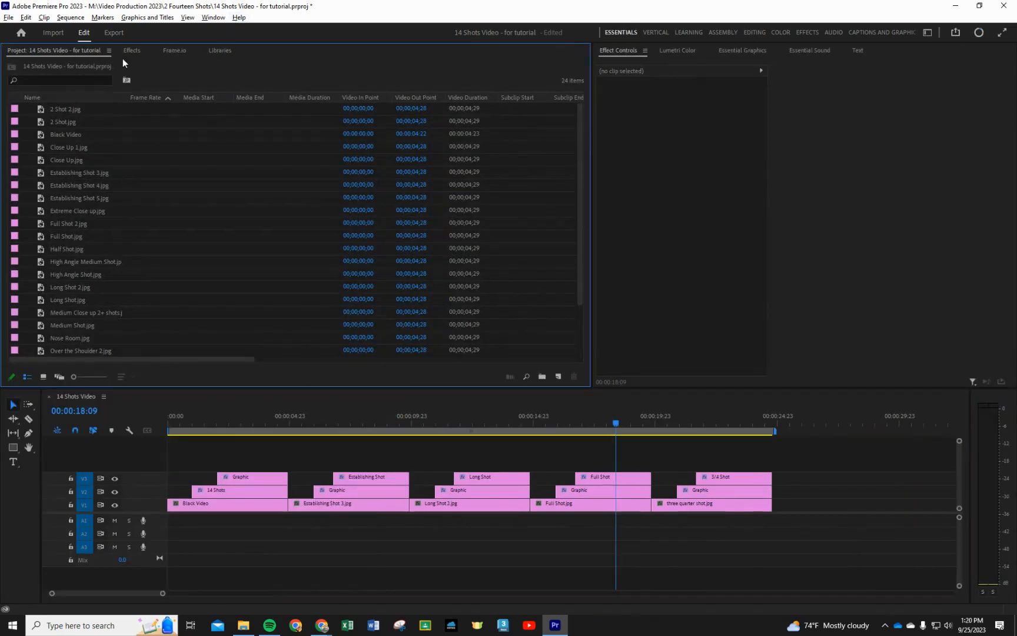
pyautogui.click(132, 51)
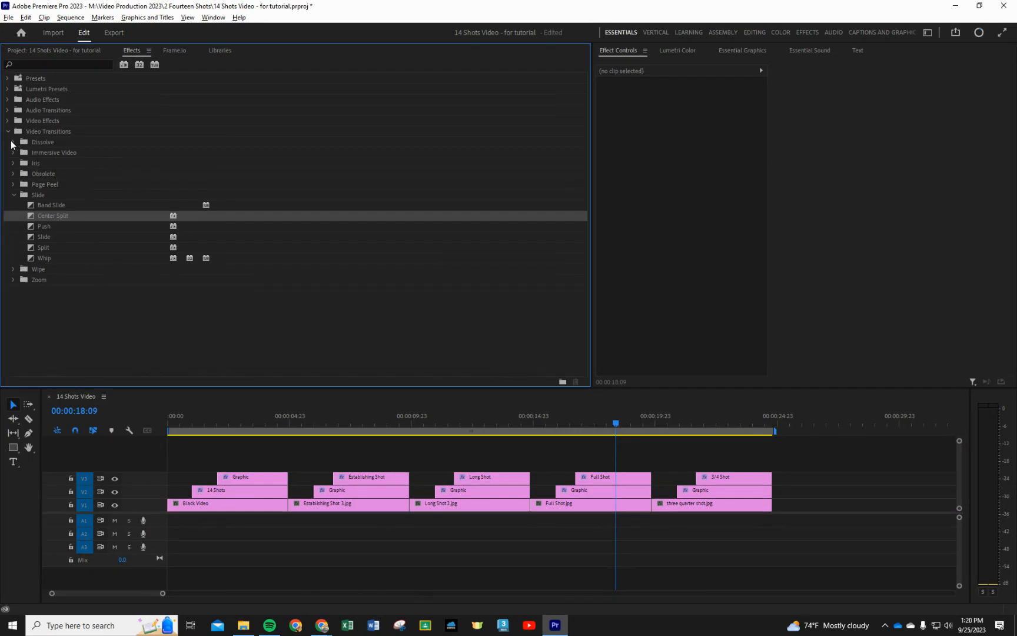
pyautogui.click(13, 142)
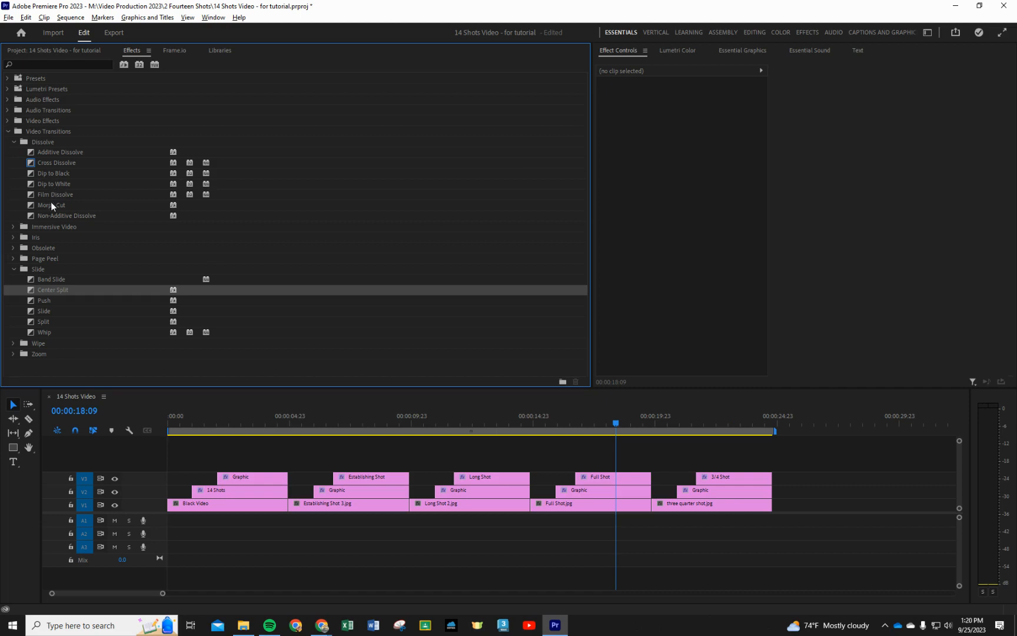
# Apply the default Cross Dissolve transition to the cut between Black Video and Establishing Shot 3.jpg.
pyautogui.click(286, 506)
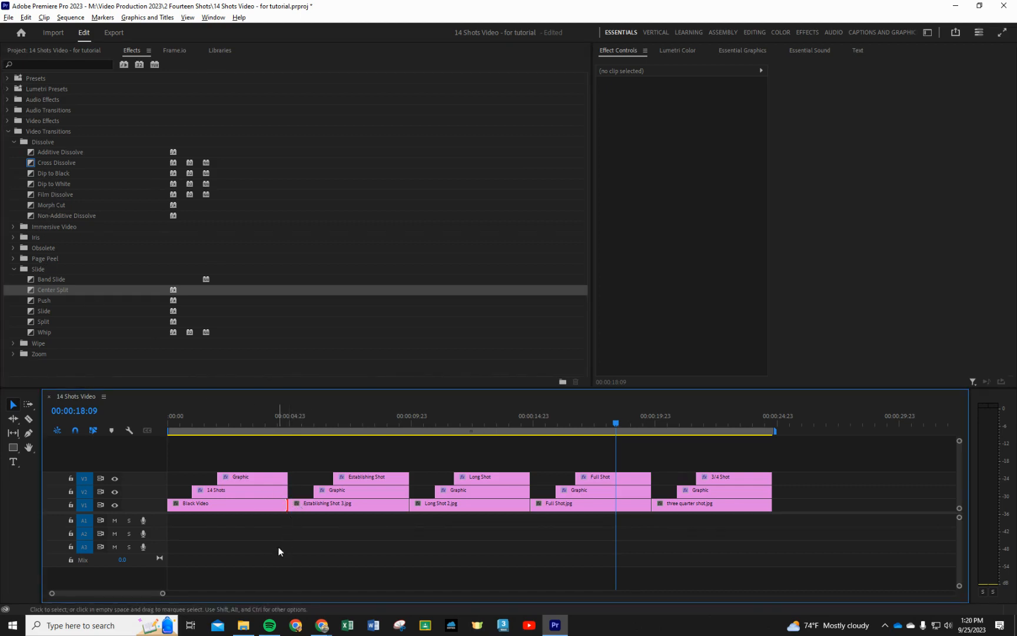
pyautogui.rightClick(286, 507)
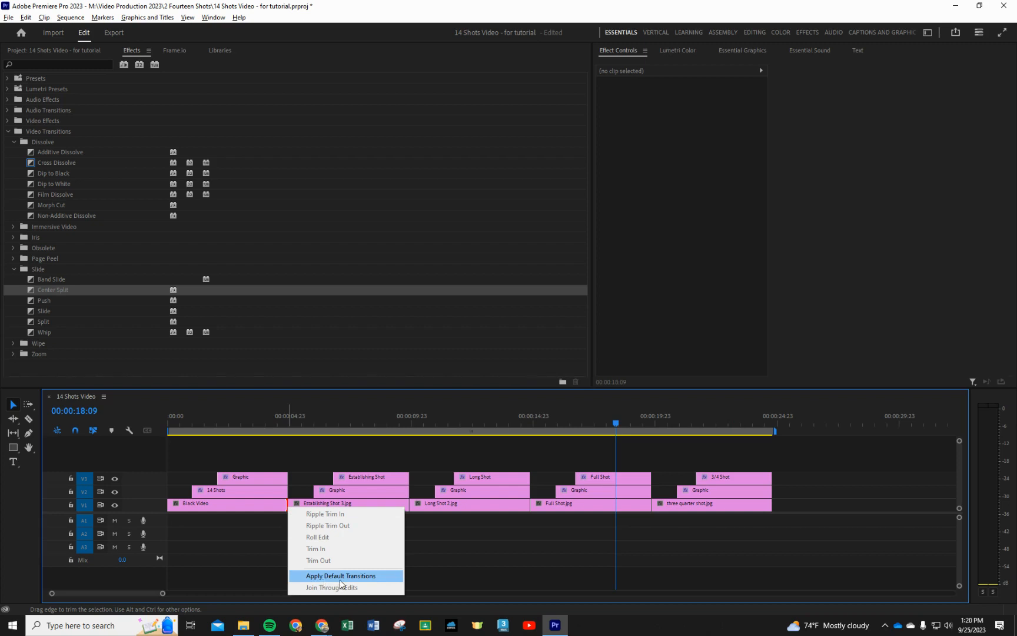
pyautogui.click(340, 577)
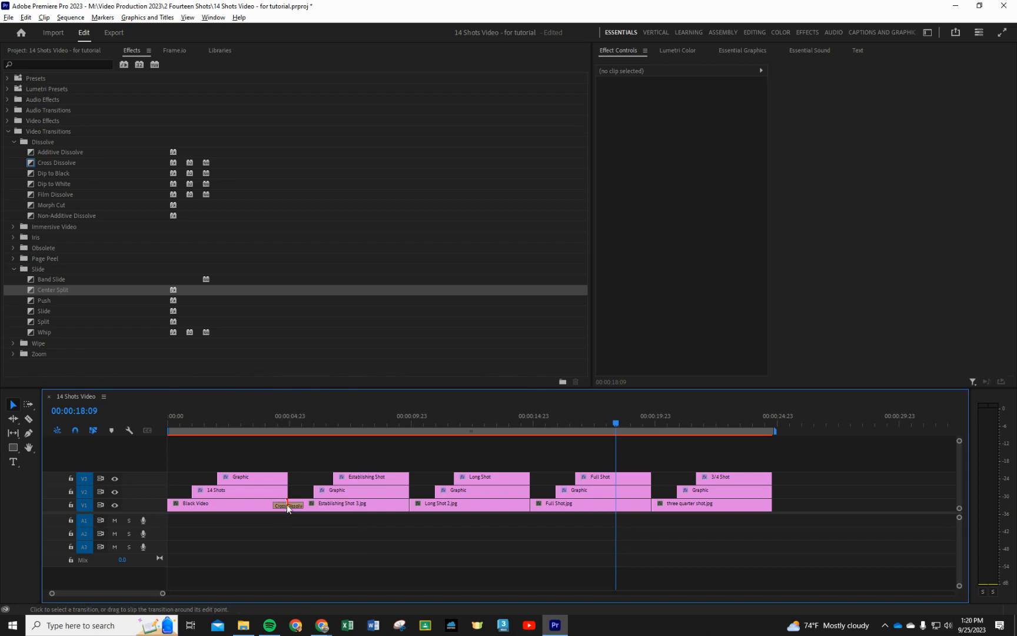
# Try the default Cross Dissolve on the cuts before and after Long Shot 2.jpg, and undo both additions.
pyautogui.rightClick(411, 504)
pyautogui.click(440, 576)
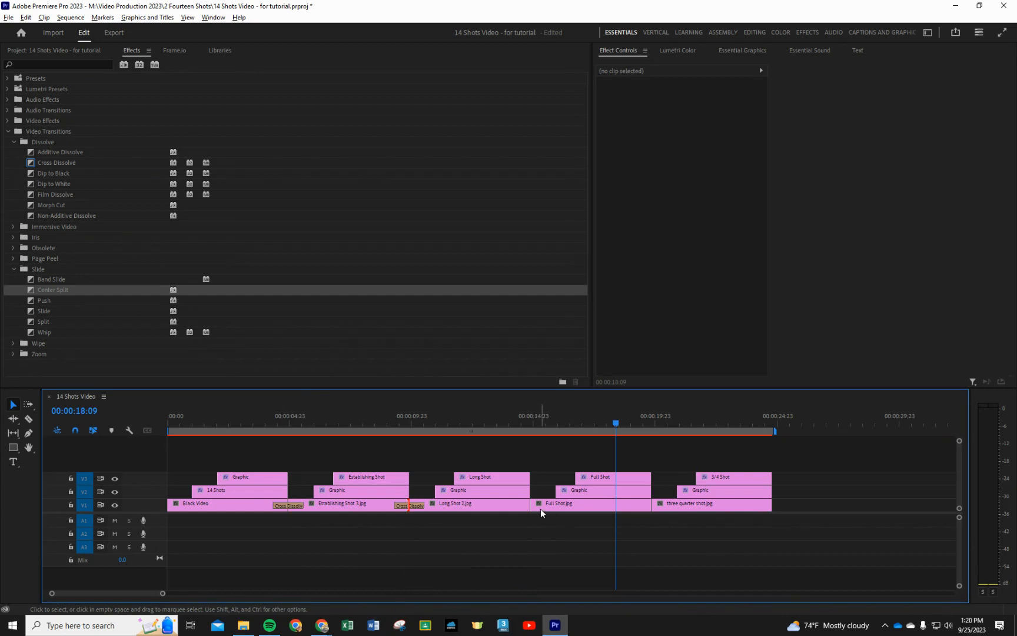
pyautogui.rightClick(530, 504)
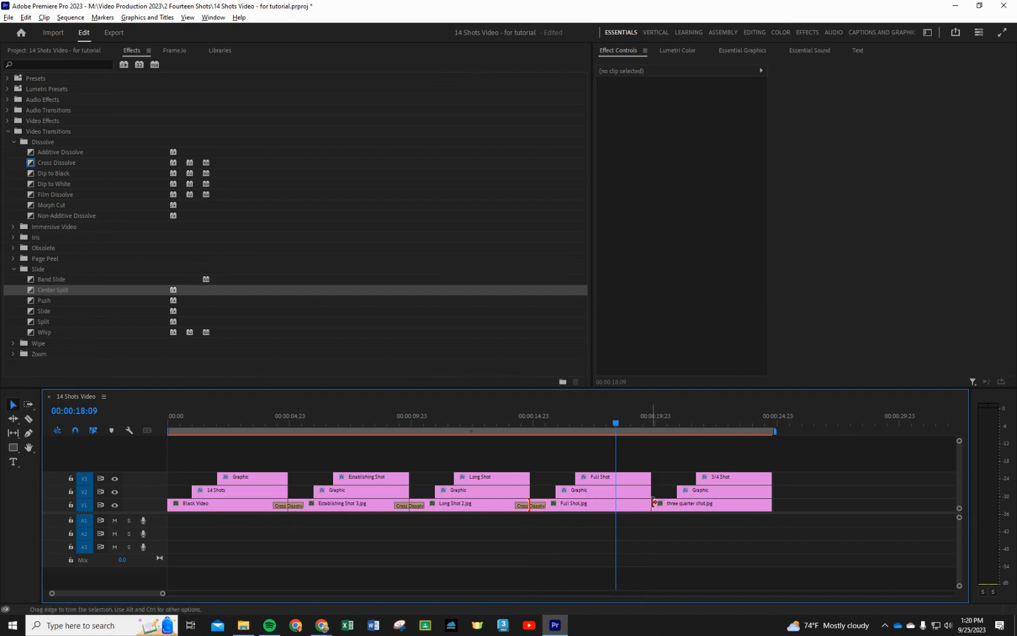
pyautogui.hotkey('ctrl', 'z')
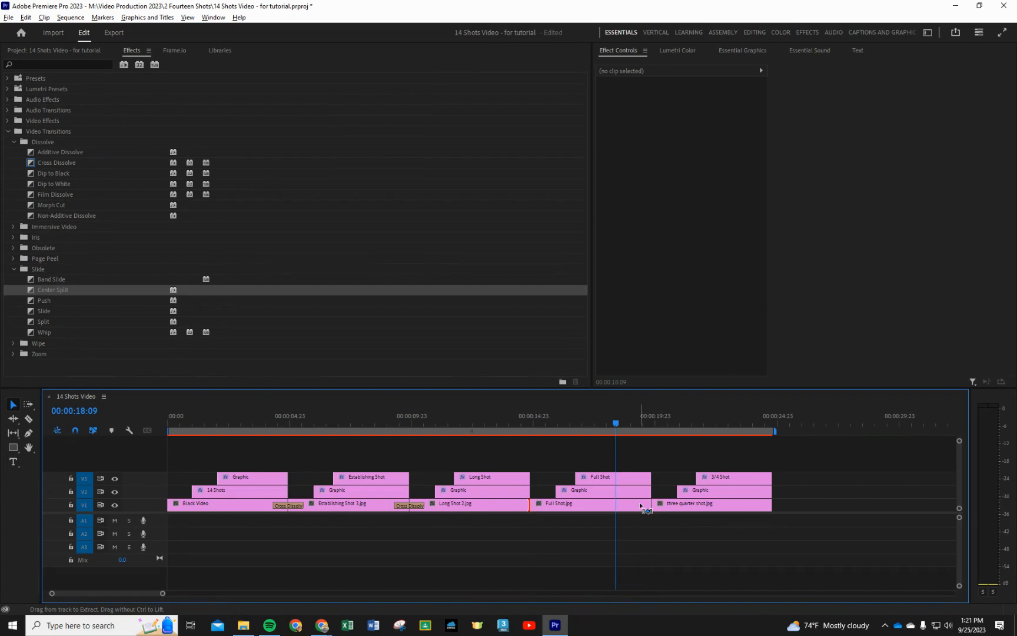
pyautogui.hotkey('ctrl', 'z')
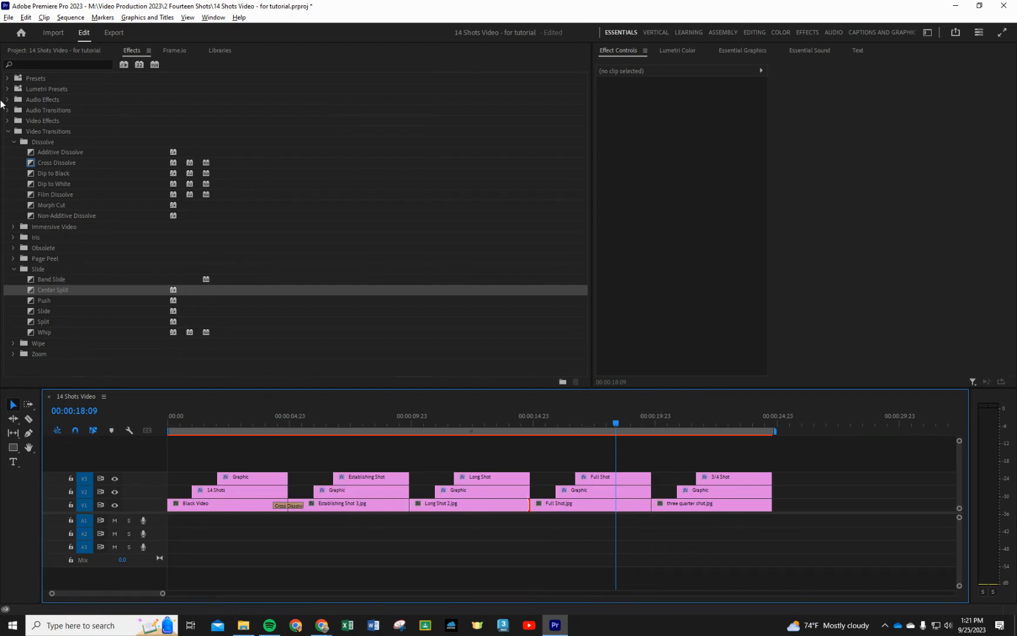
# Set Dip to Black as the default video transition.
pyautogui.click(50, 172)
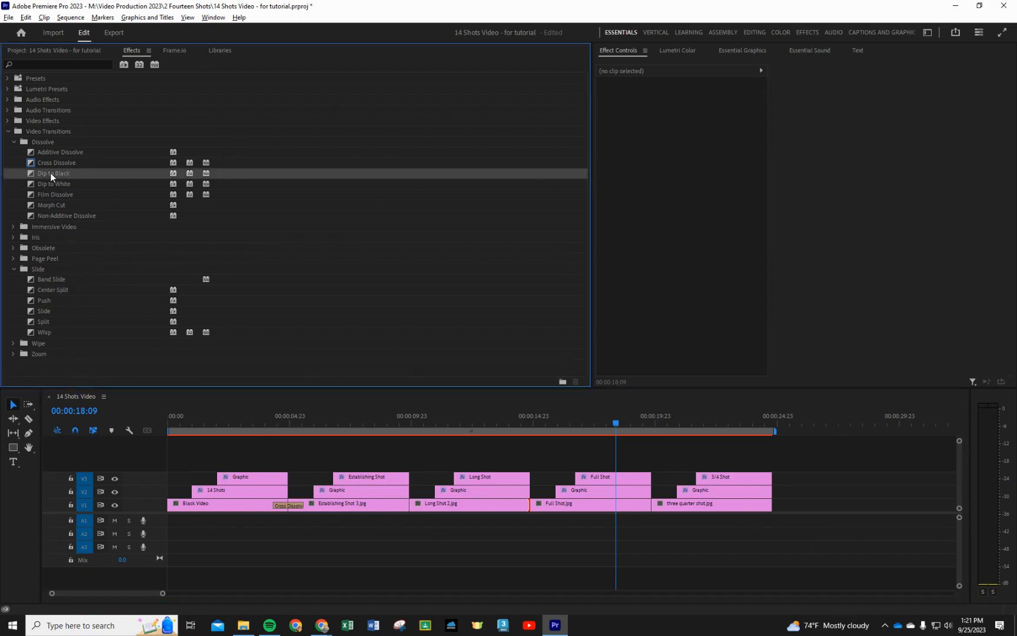
pyautogui.rightClick(47, 175)
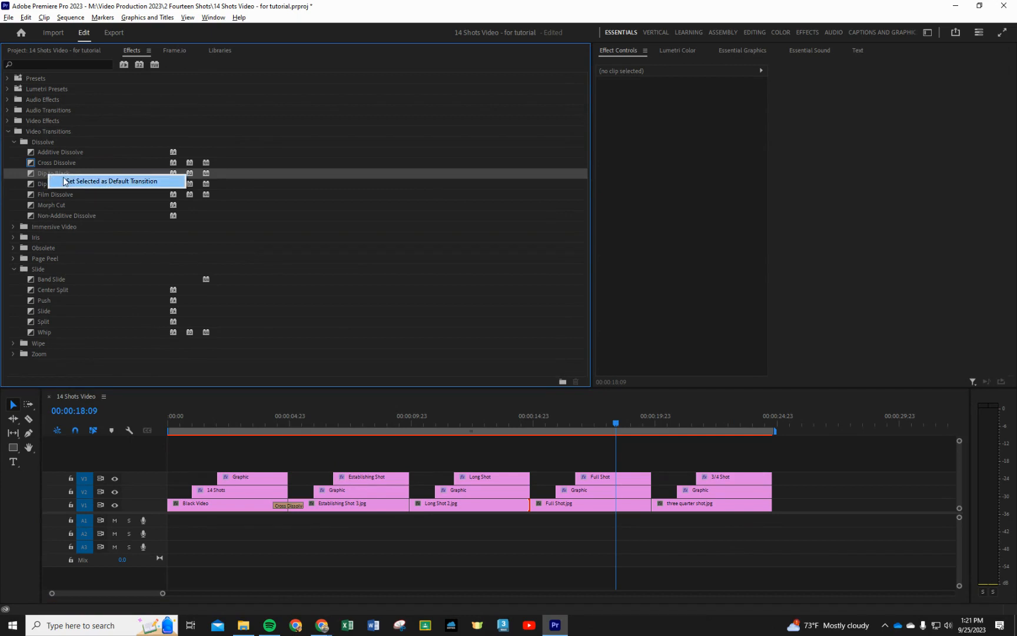
pyautogui.click(98, 184)
pyautogui.rightClick(43, 302)
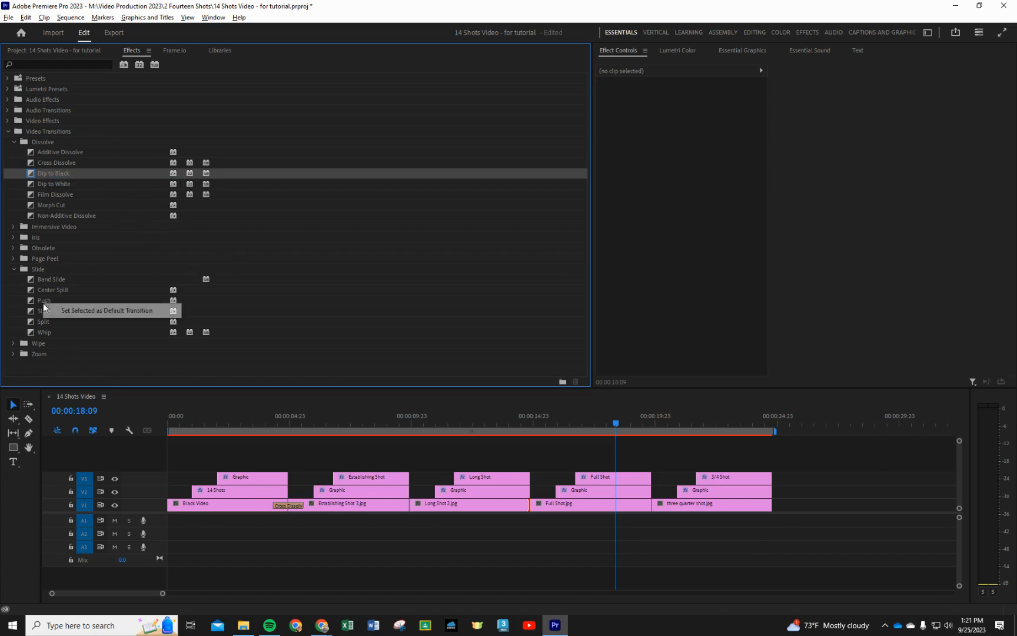
pyautogui.click(92, 173)
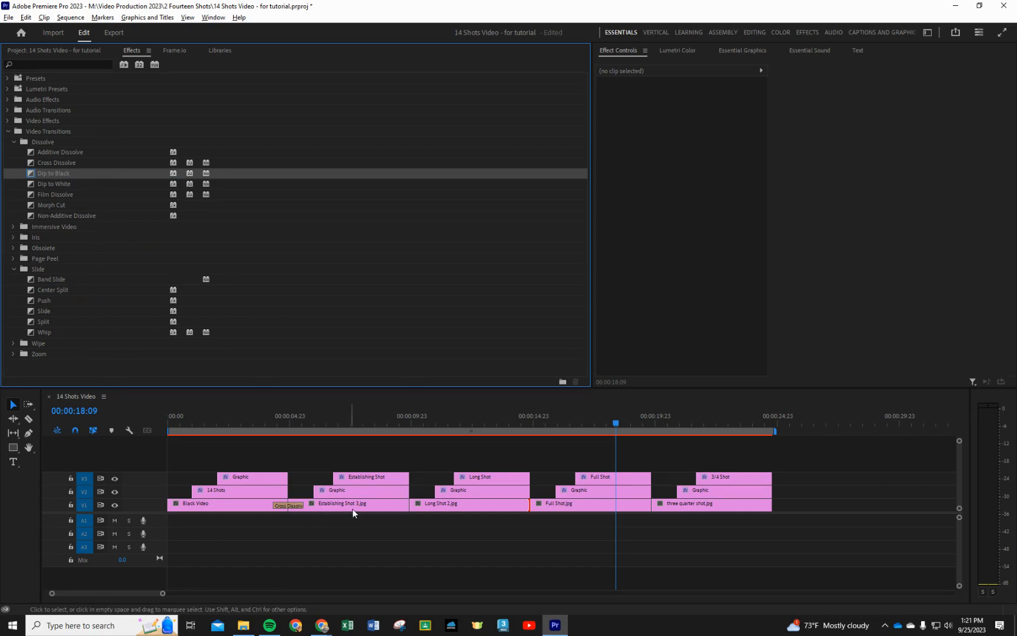
# Apply the default Dip to Black transition to the three V1 cuts from Establishing Shot 3.jpg through three quarter shot.jpg.
pyautogui.rightClick(408, 504)
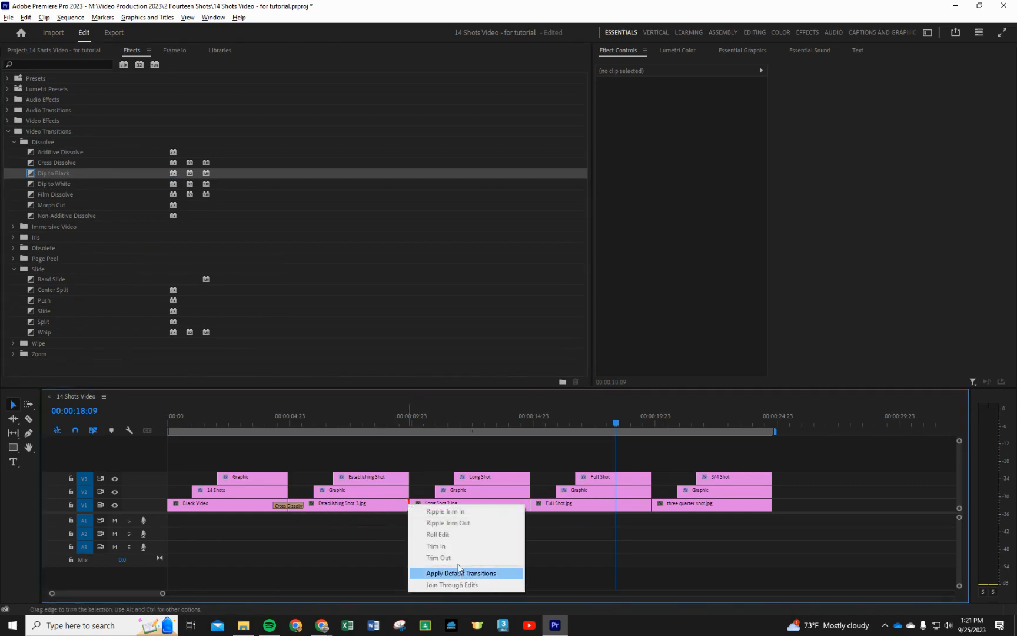
pyautogui.click(404, 501)
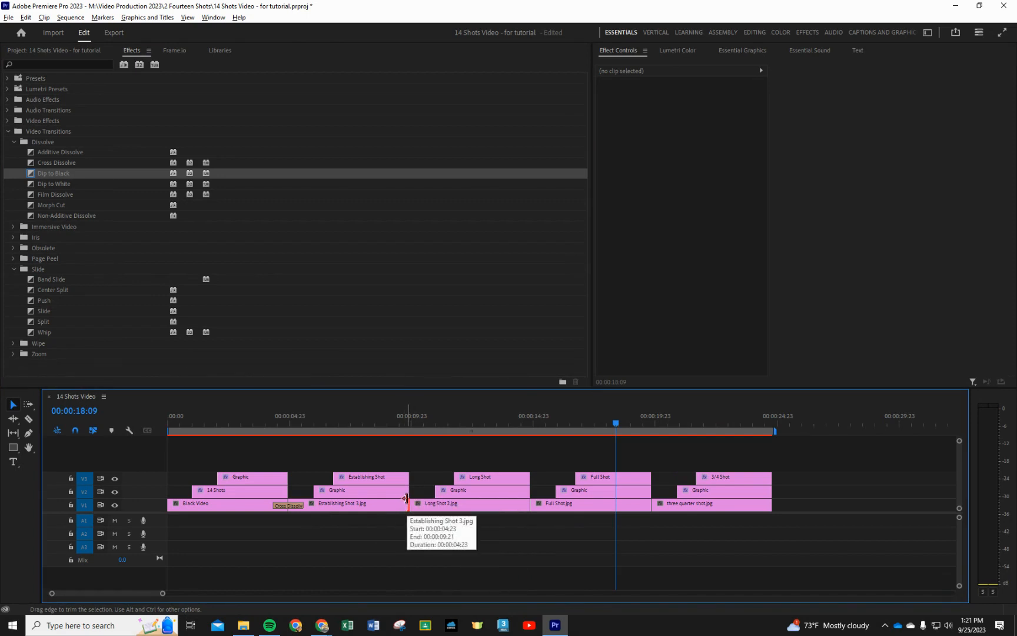
pyautogui.press('d')
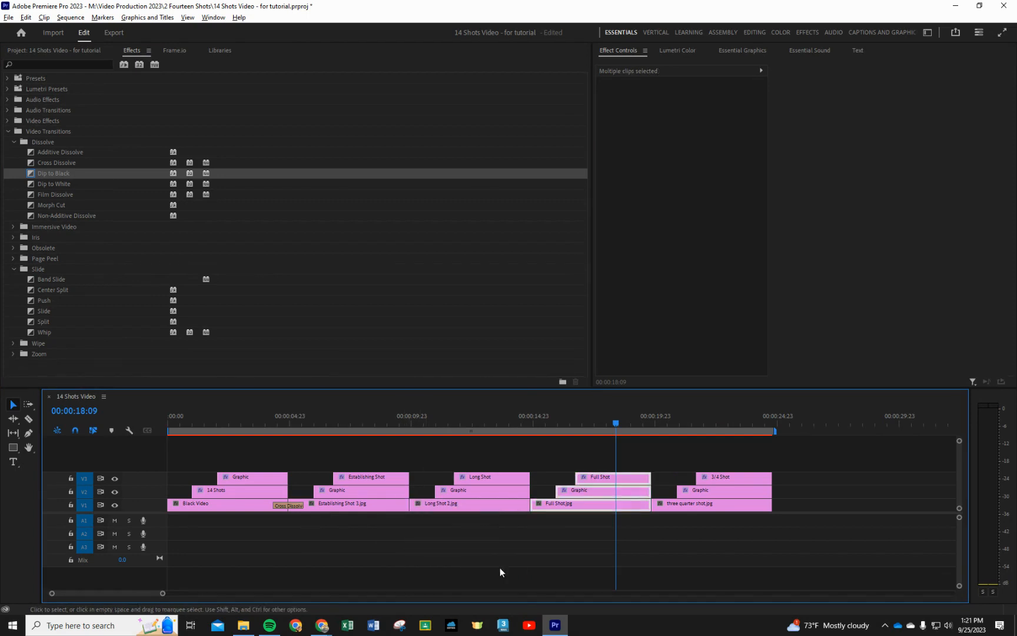
pyautogui.click(410, 504)
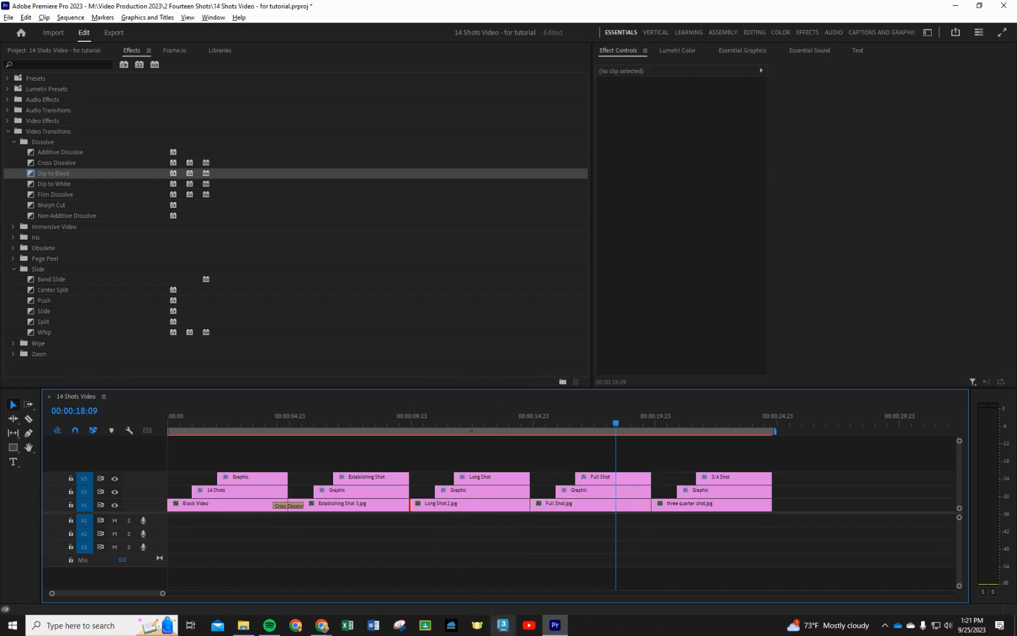
pyautogui.hotkey('ctrl', 'd')
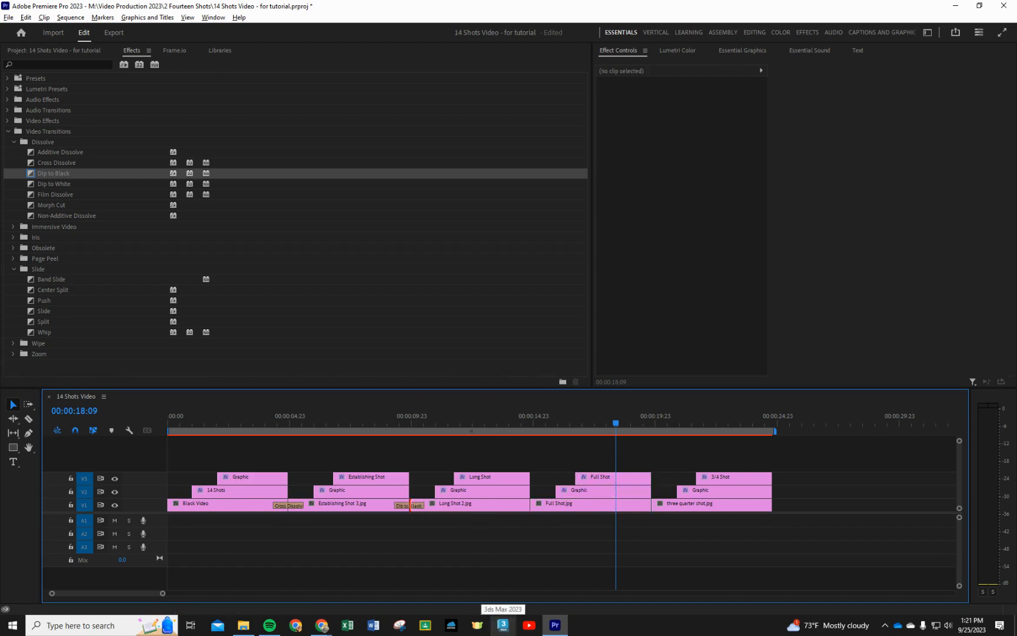
pyautogui.click(529, 504)
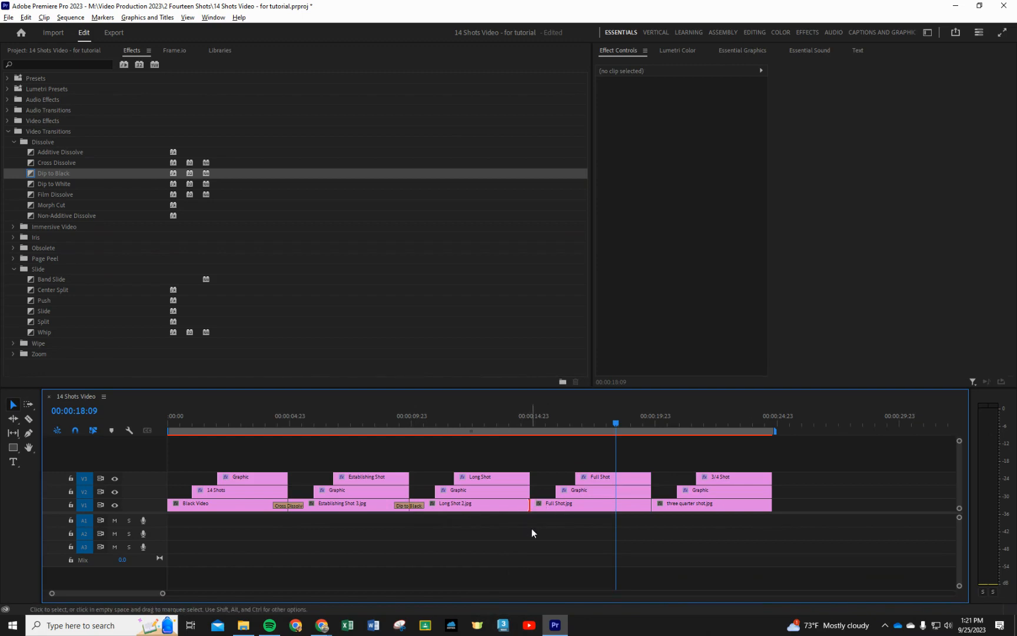
pyautogui.hotkey('ctrl', 'd')
pyautogui.click(650, 504)
pyautogui.hotkey('ctrl', 'd')
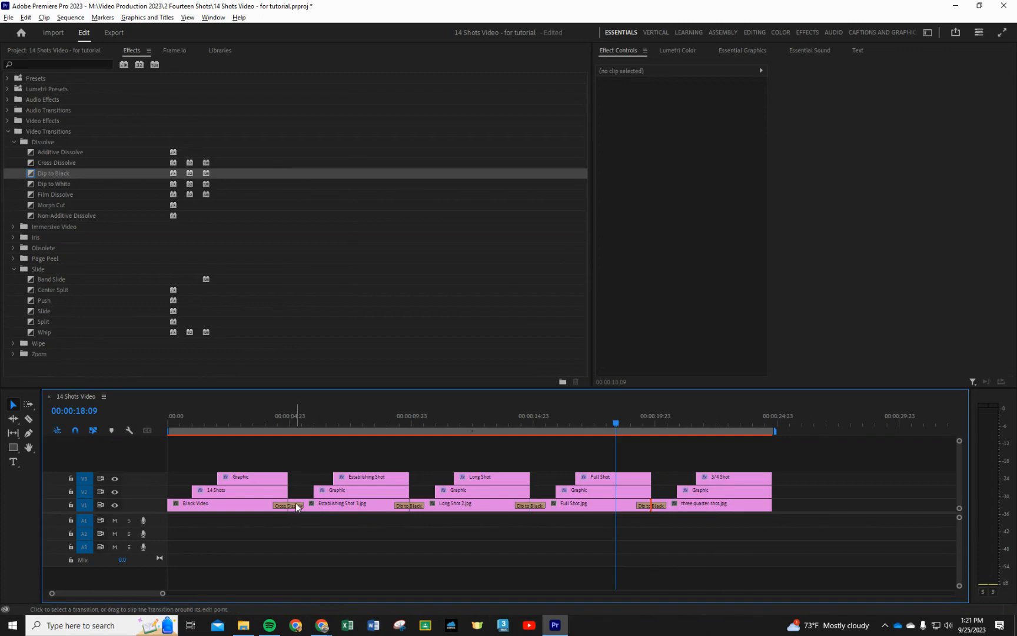
# Replace the Cross Dissolve between Black Video and Establishing Shot 3.jpg with the default Dip to Black transition.
pyautogui.click(294, 506)
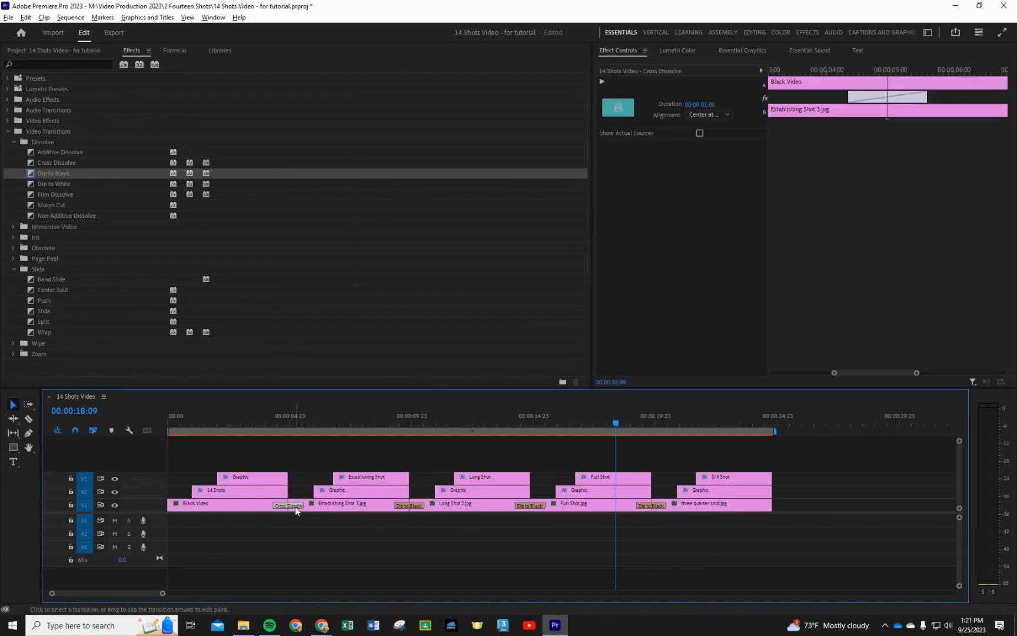
pyautogui.rightClick(295, 506)
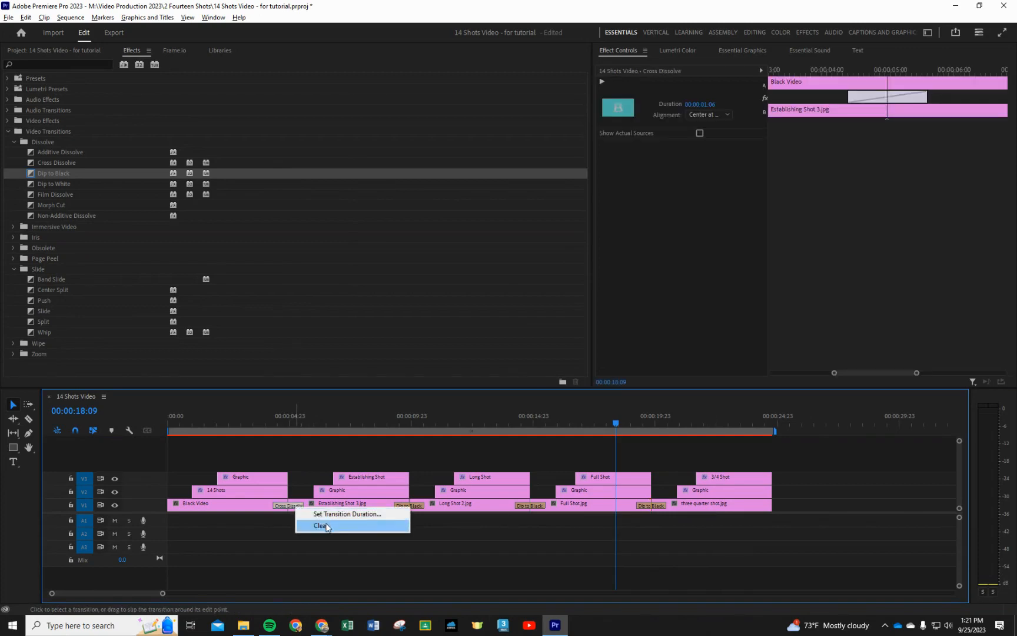
pyautogui.click(325, 527)
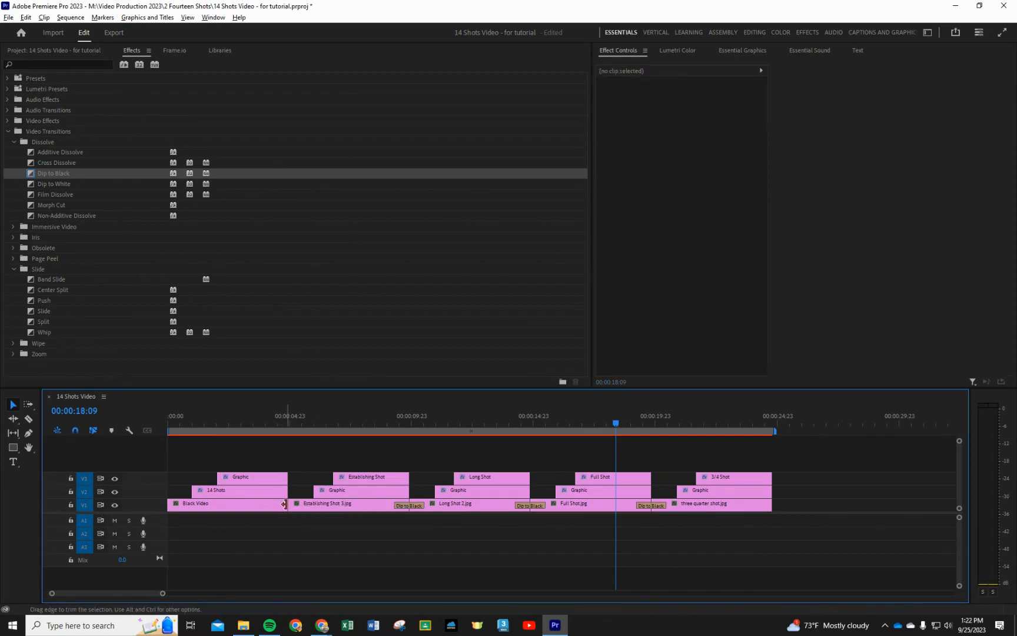
pyautogui.click(285, 504)
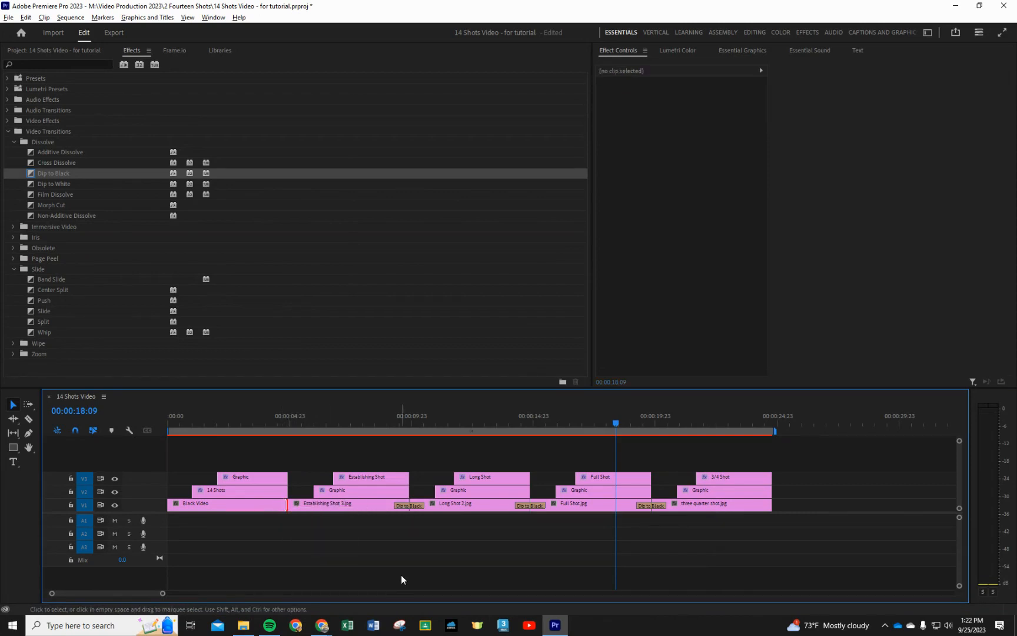
pyautogui.hotkey('ctrl', 'd')
# Preview the Dip to Black transitions in the Editing workspace by playing the sequence from 00:00:04:03 and stopping at 00:00:21:11.
pyautogui.moveTo(617, 422); pyautogui.dragTo(269, 448)
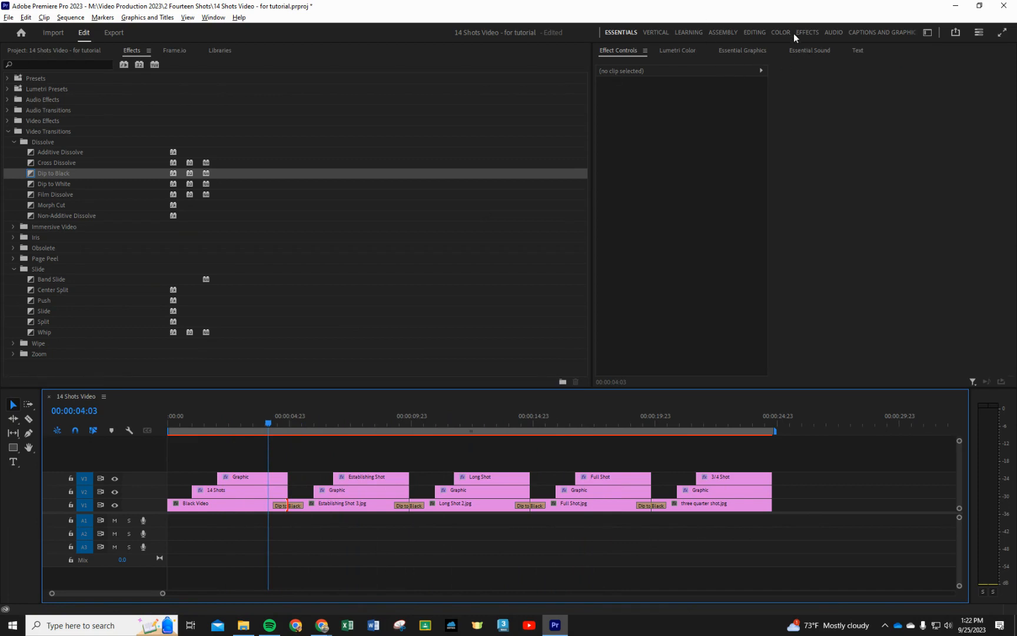
pyautogui.click(760, 33)
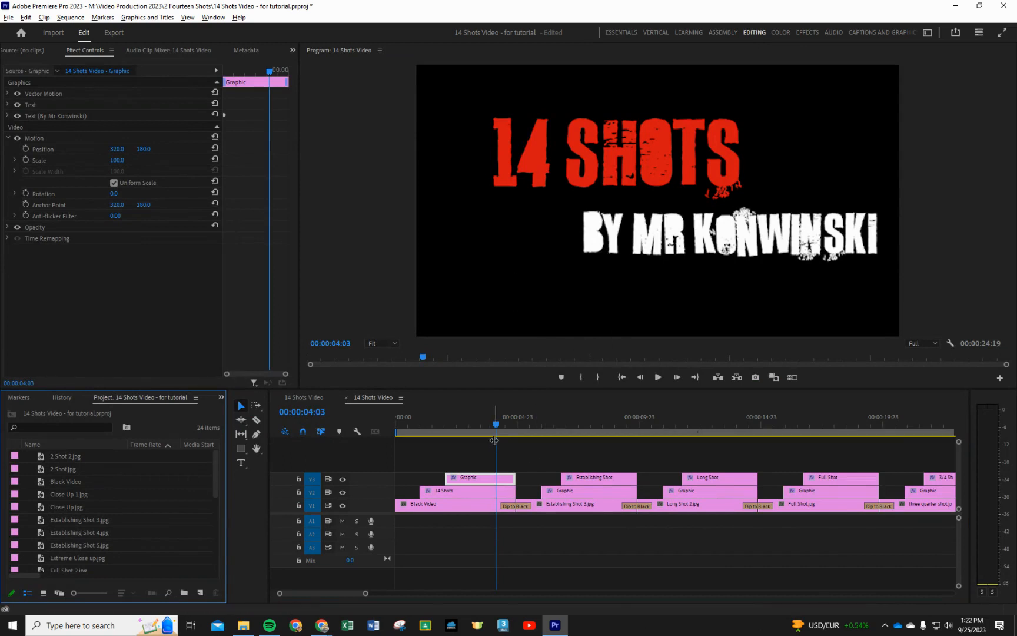
pyautogui.click(500, 441)
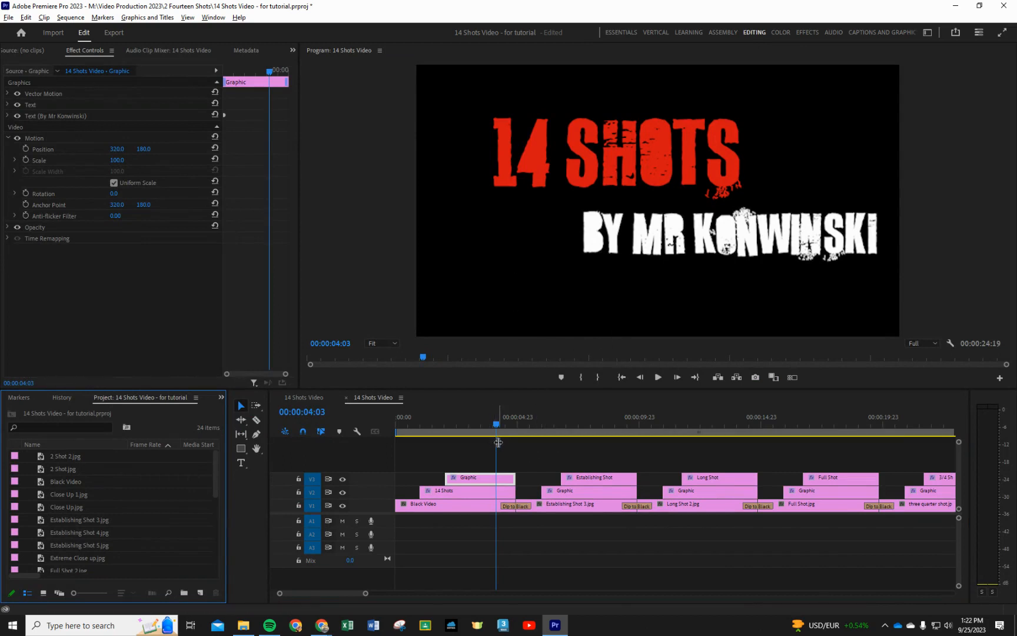
pyautogui.click(662, 378)
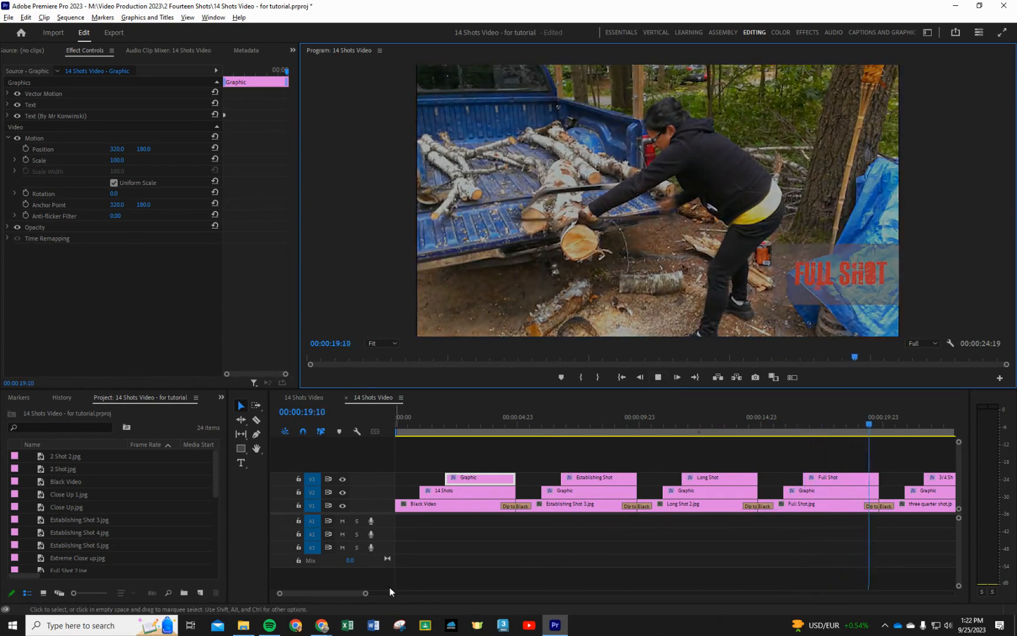
pyautogui.click(658, 377)
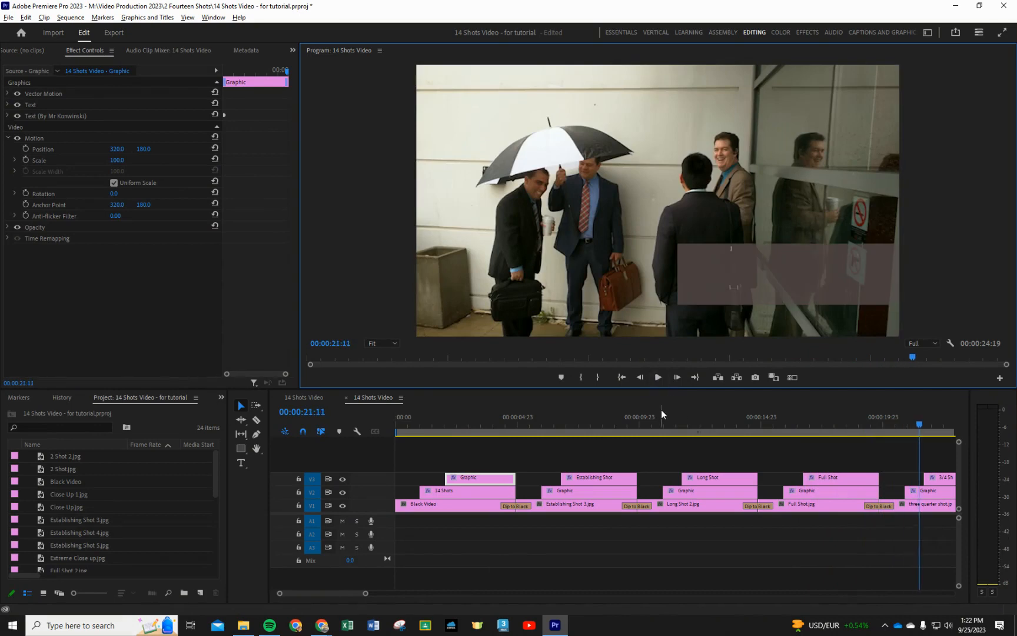